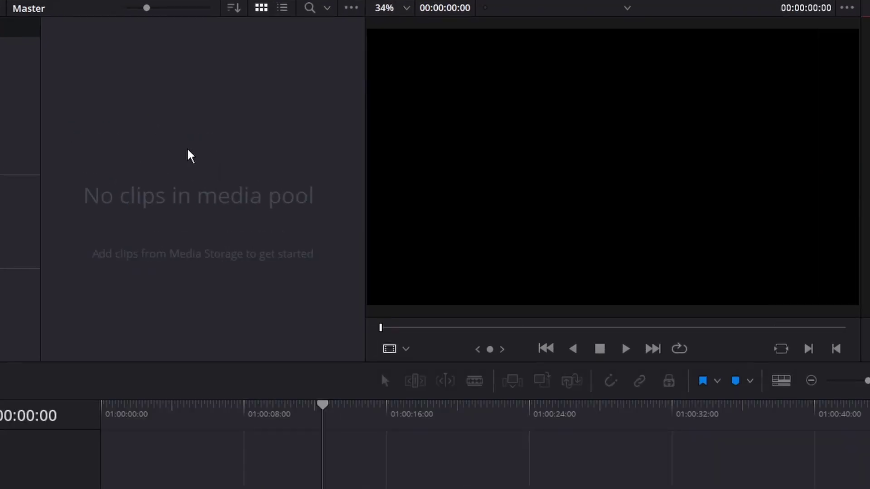
# Step: Create a new 15-second Fusion Composition clip in the media pool
pyautogui.rightClick(188, 150)
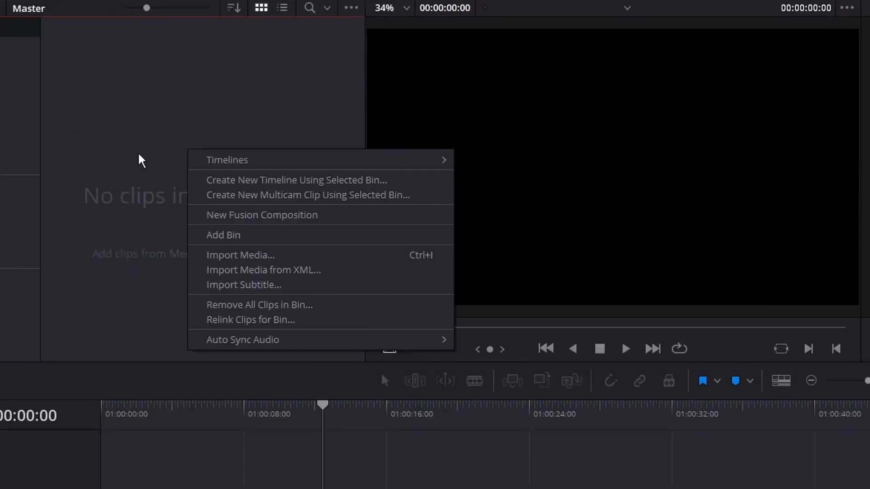
pyautogui.moveTo(218, 164)
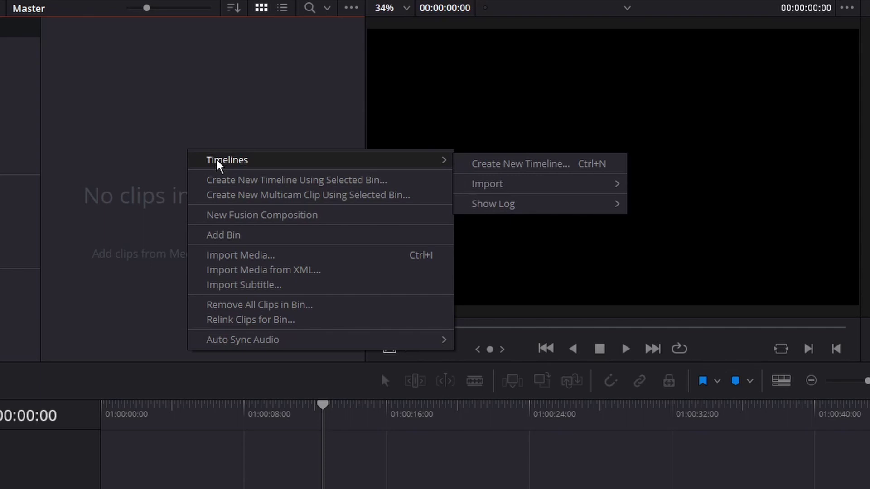
pyautogui.click(249, 216)
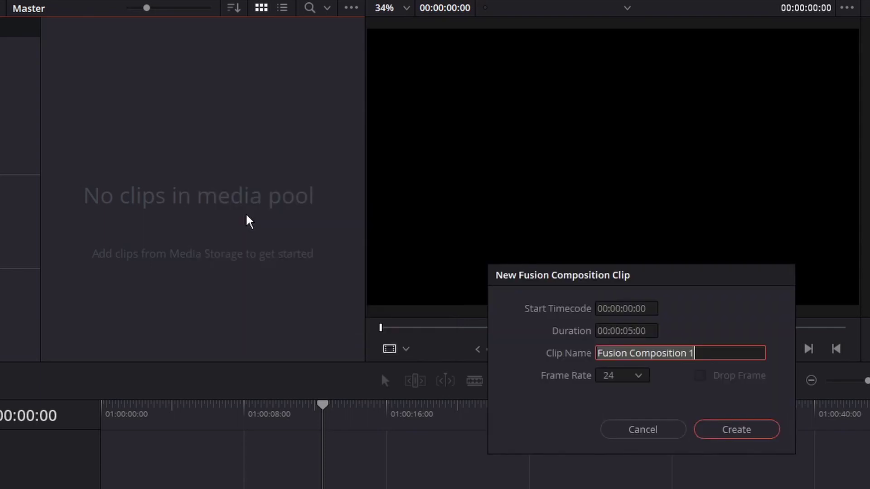
pyautogui.click(630, 331)
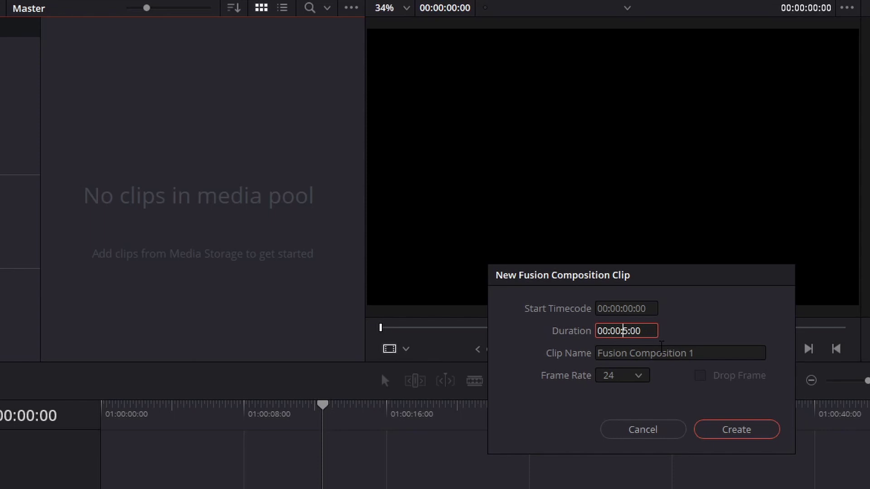
pyautogui.write('1')
pyautogui.click(746, 431)
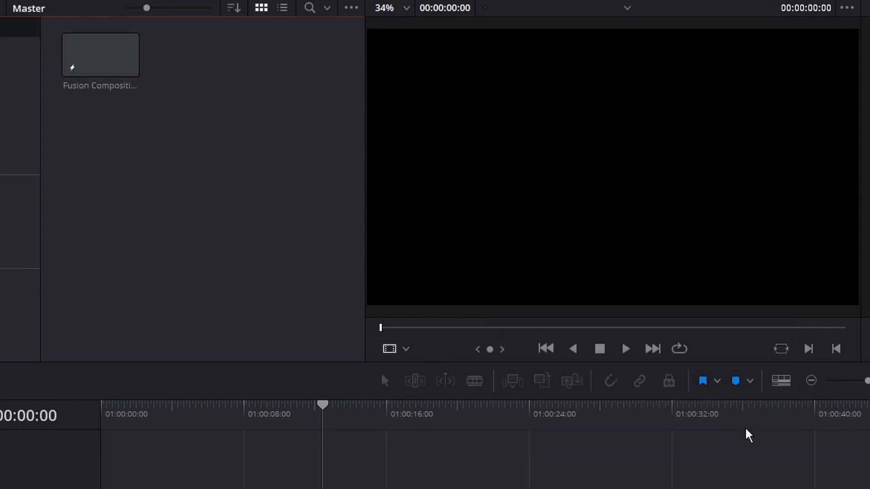
# Step: Put the composition clip in a new timeline at the start of Video 1
pyautogui.moveTo(127, 75); pyautogui.dragTo(150, 488)
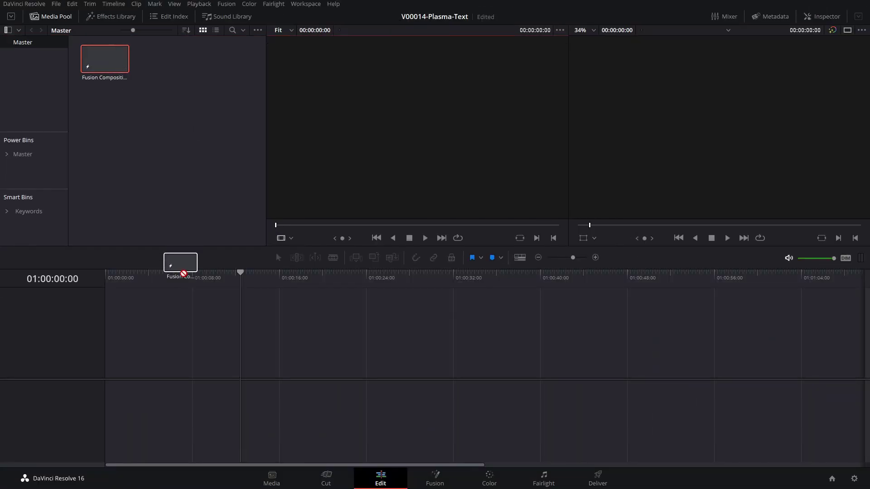
pyautogui.moveTo(134, 357); pyautogui.dragTo(106, 396)
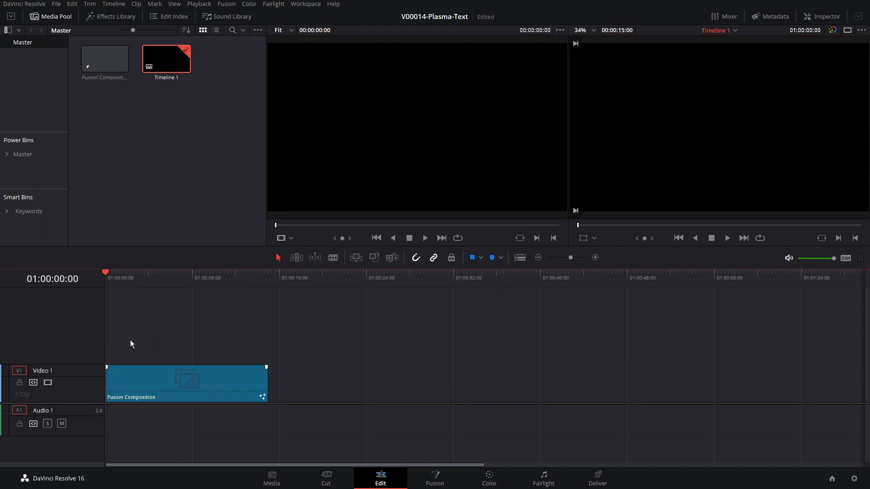
pyautogui.click(154, 278)
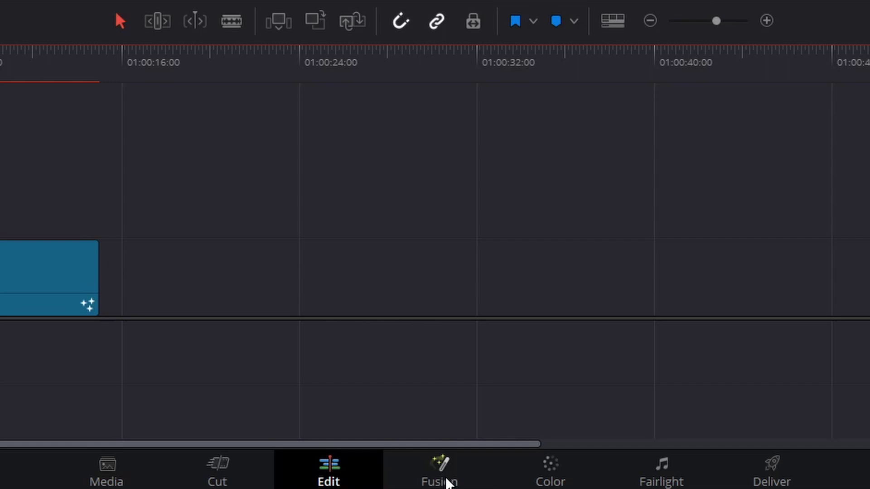
# Step: Open the clip in Fusion, add a Text node and show it in the viewer
pyautogui.click(445, 481)
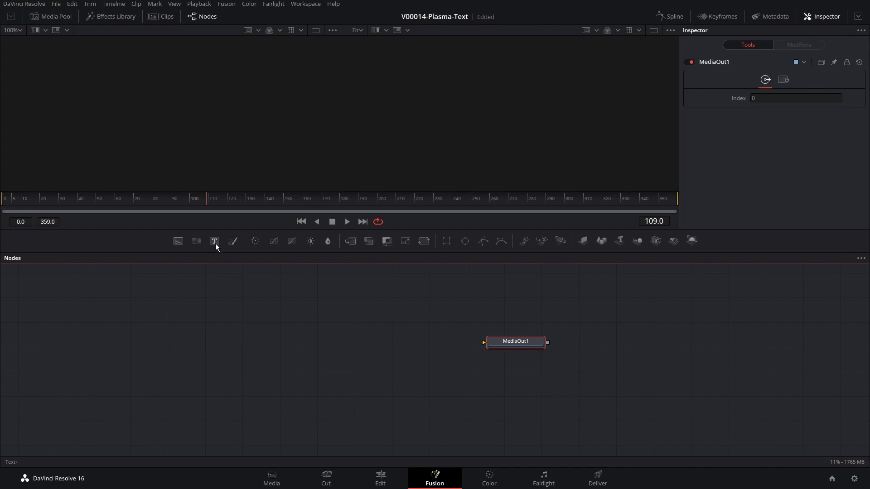
pyautogui.moveTo(216, 244); pyautogui.dragTo(251, 328)
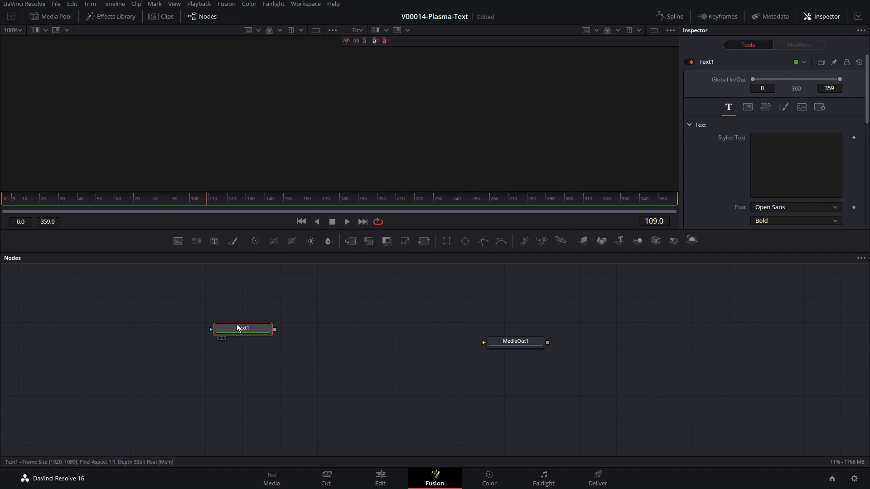
pyautogui.press('2')
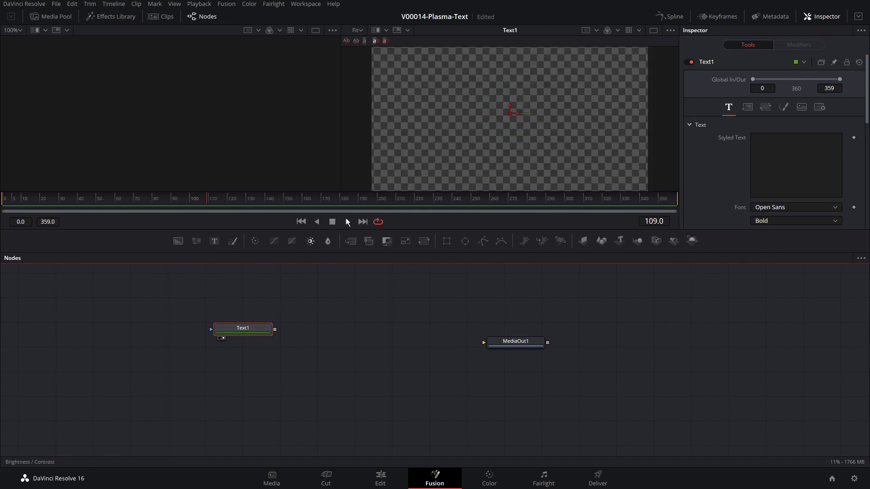
# Step: Enter PLASMA as the styled text and enlarge it to size 0.33
pyautogui.click(771, 142)
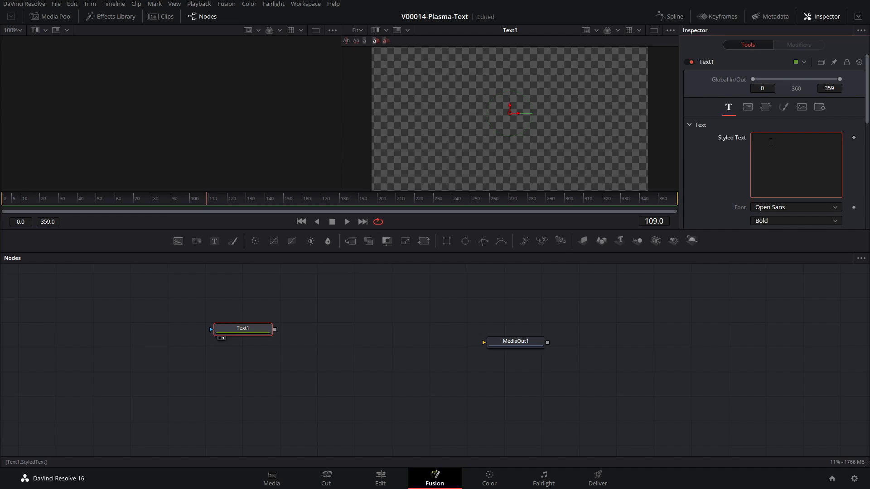
pyautogui.write('PLASMA')
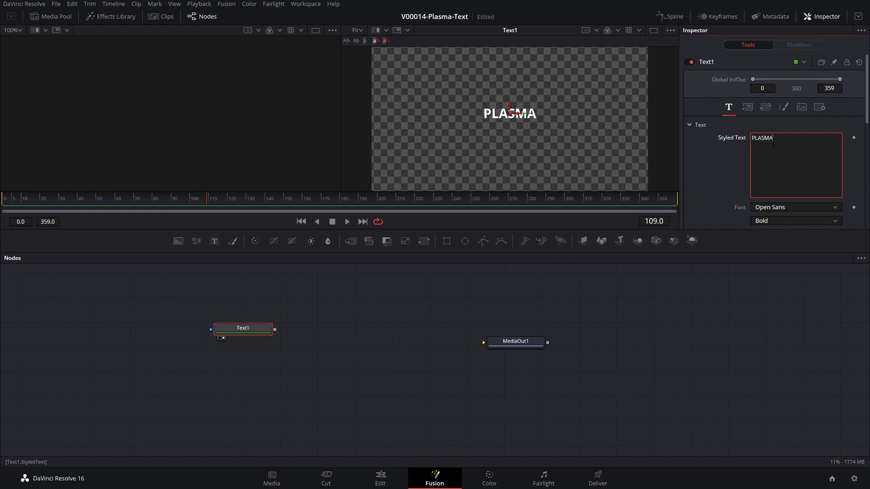
pyautogui.click(859, 16)
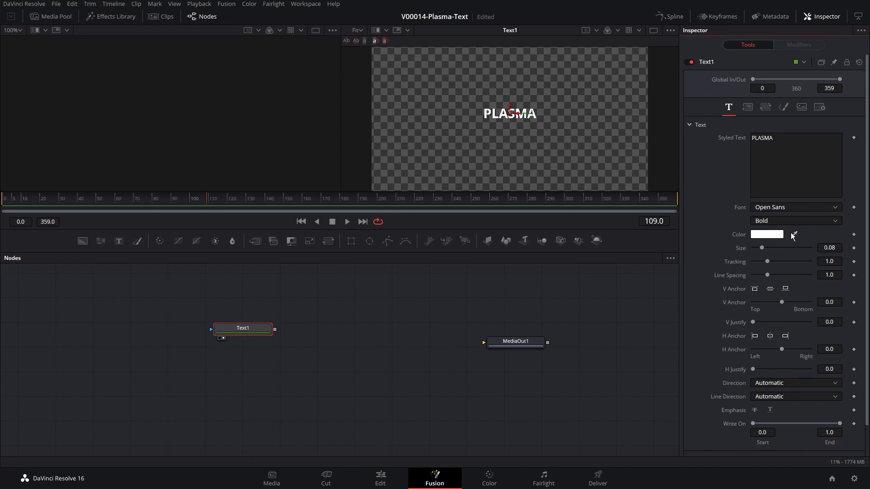
pyautogui.moveTo(764, 249); pyautogui.dragTo(792, 247)
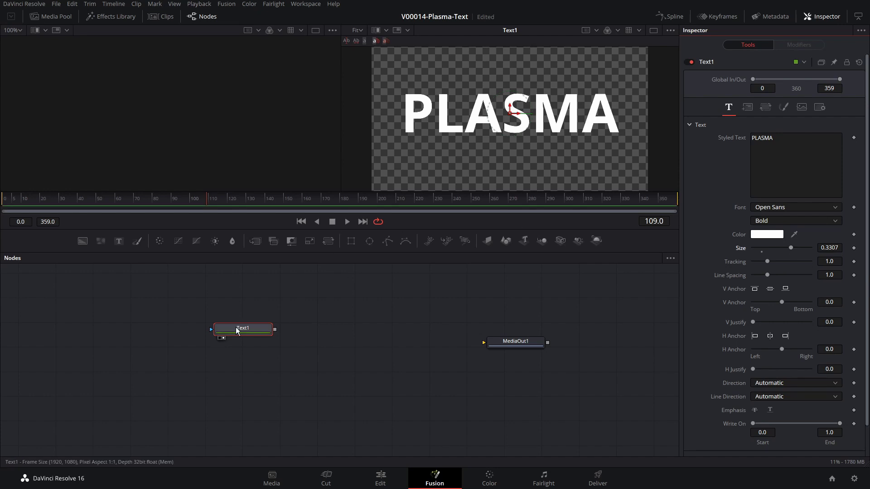
pyautogui.moveTo(235, 330); pyautogui.dragTo(289, 325)
# Step: Add a Plasma generator node through the tool search
pyautogui.click(453, 325)
pyautogui.click(170, 322)
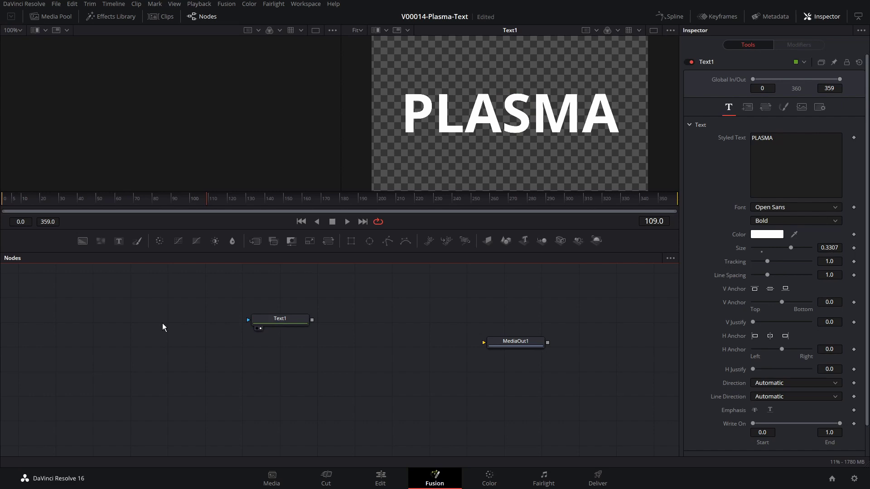
pyautogui.hotkey('shift', 'space')
pyautogui.write('plasm')
pyautogui.press('BackSpace')
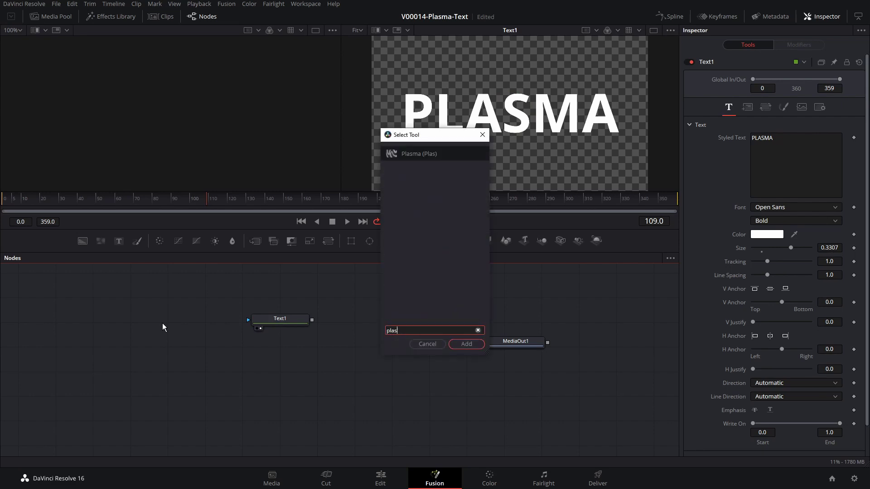
pyautogui.press('Return')
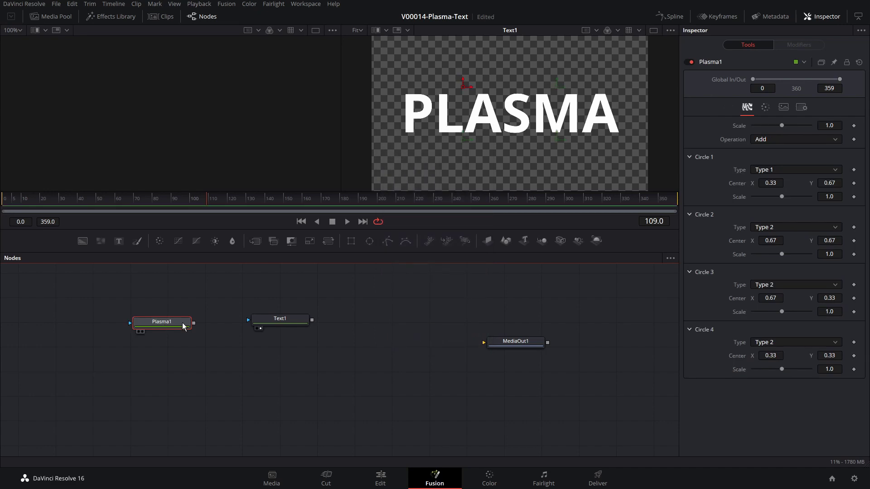
# Step: Join Plasma1 and Text1 in a new Merge1, arrange the nodes and preview the plasma
pyautogui.moveTo(184, 325); pyautogui.dragTo(288, 367)
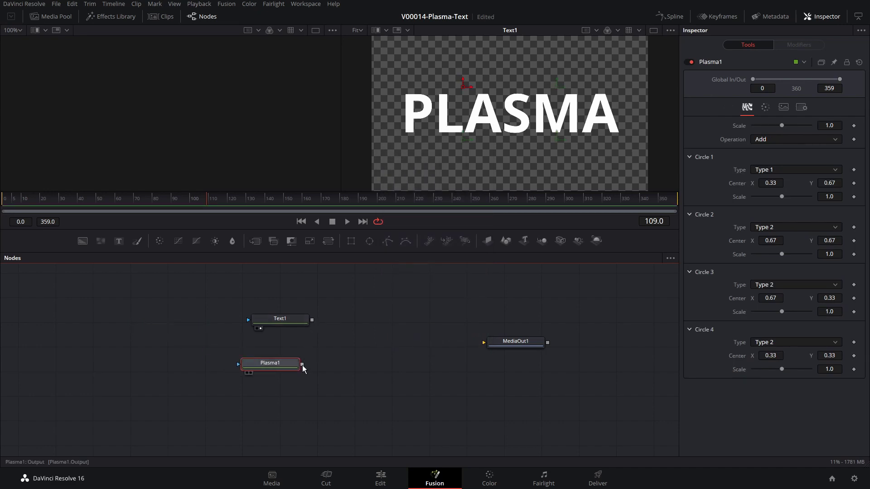
pyautogui.moveTo(303, 365); pyautogui.dragTo(313, 322)
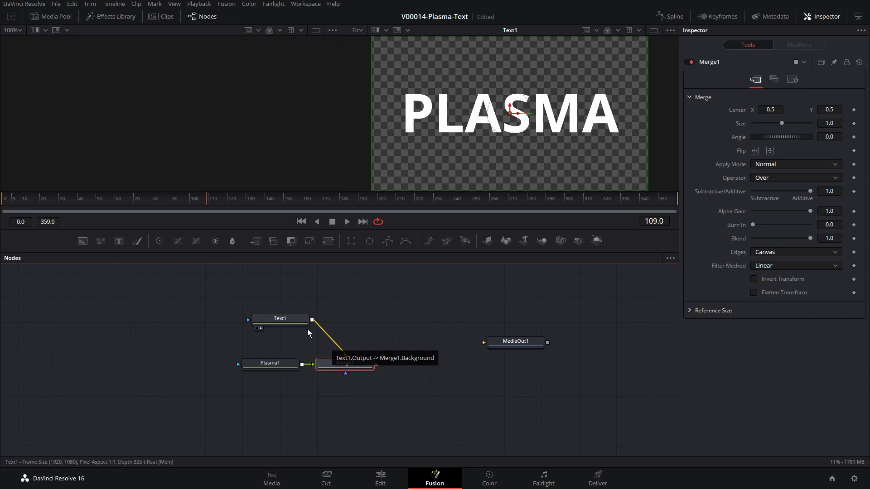
pyautogui.moveTo(282, 370); pyautogui.dragTo(350, 334)
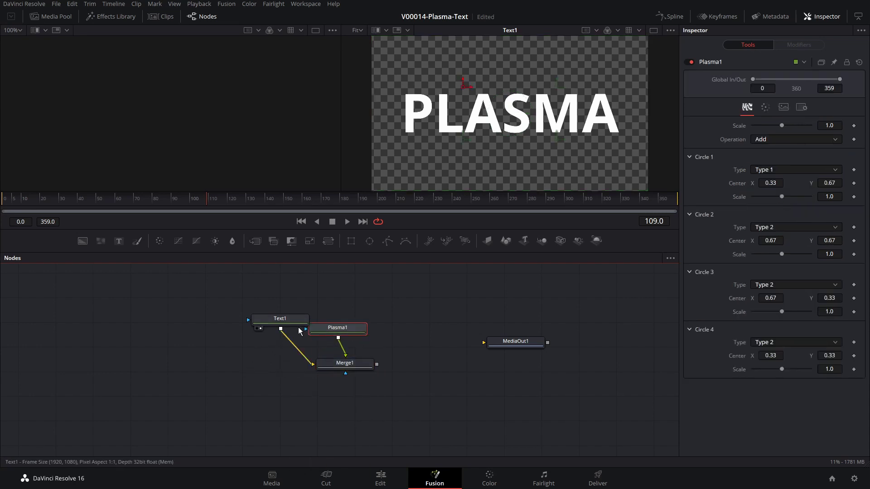
pyautogui.moveTo(292, 325); pyautogui.dragTo(270, 374)
pyautogui.moveTo(335, 329); pyautogui.dragTo(341, 330)
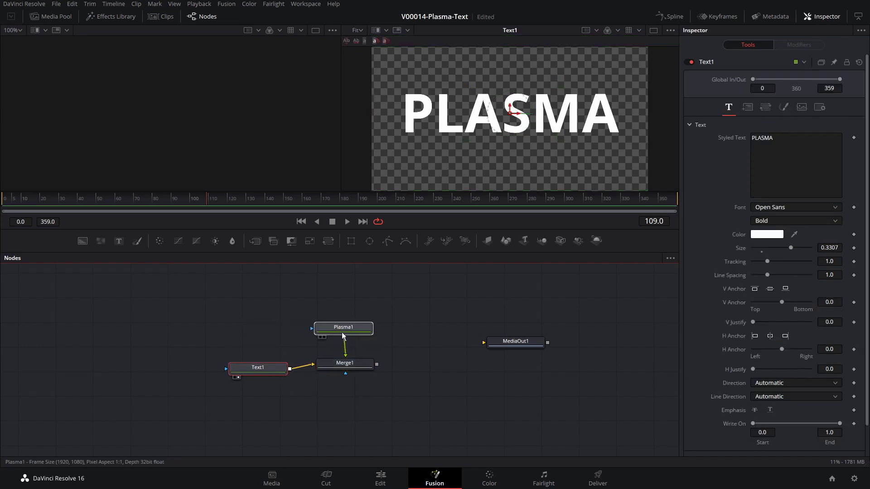
pyautogui.moveTo(277, 373); pyautogui.dragTo(278, 370)
pyautogui.click(344, 329)
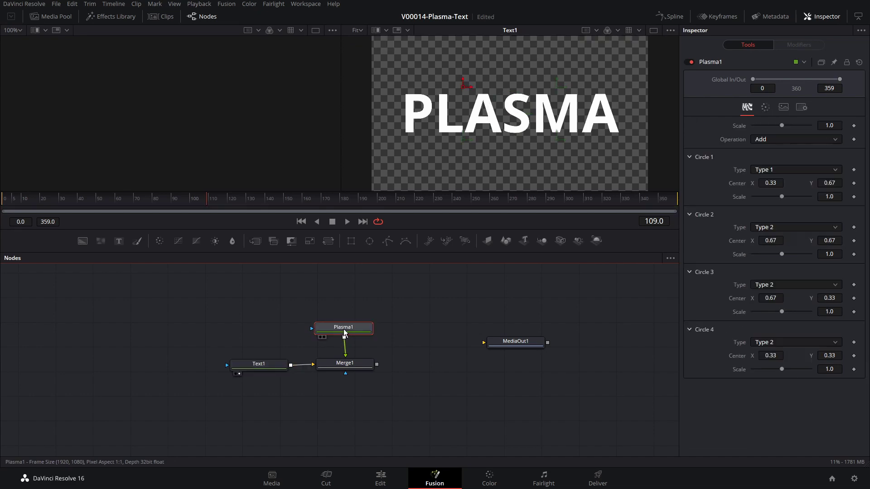
pyautogui.press('2')
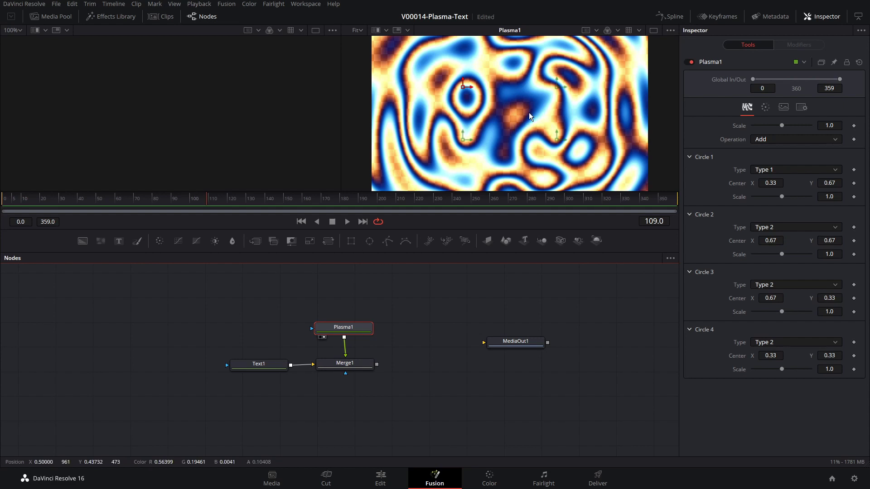
# Step: Set Merge1's Operator to In, then reposition Plasma1 and MediaOut1
pyautogui.click(354, 363)
pyautogui.press('2')
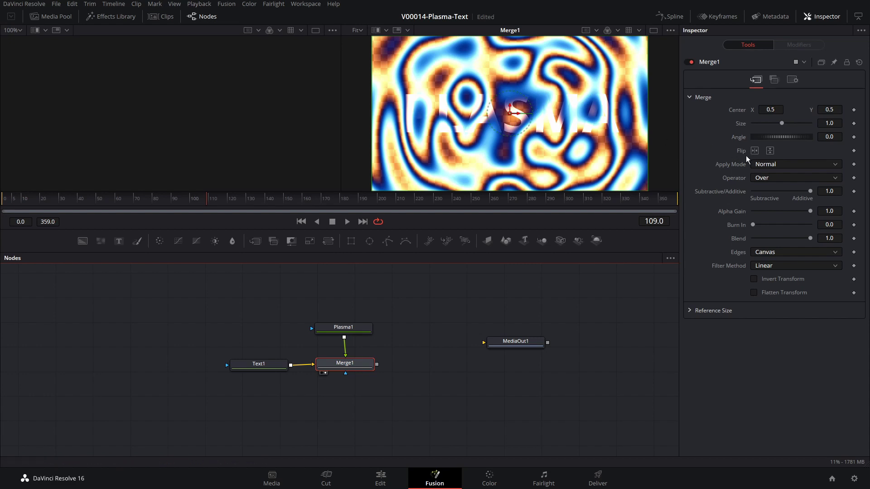
pyautogui.click(768, 181)
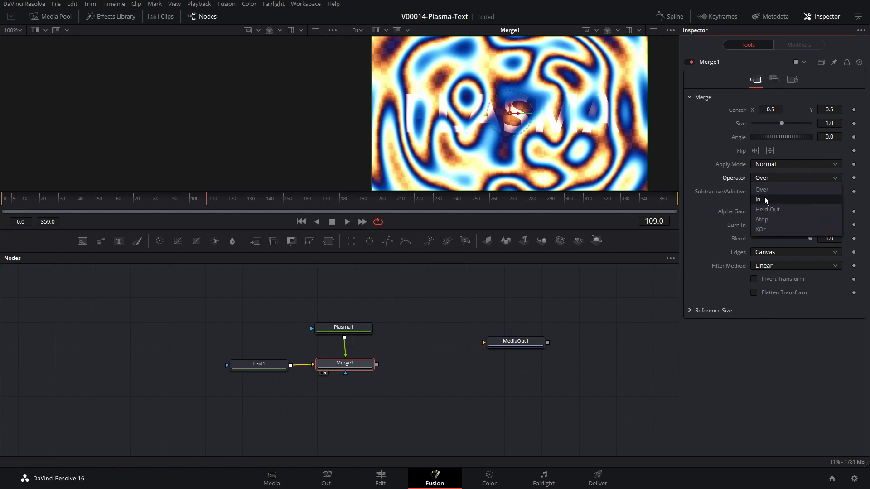
pyautogui.click(767, 199)
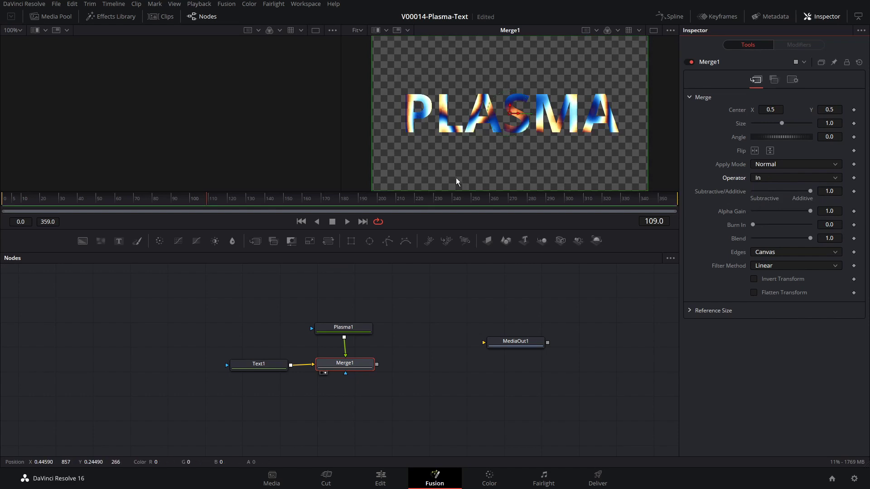
pyautogui.moveTo(356, 334); pyautogui.dragTo(359, 336)
pyautogui.moveTo(530, 342); pyautogui.dragTo(565, 362)
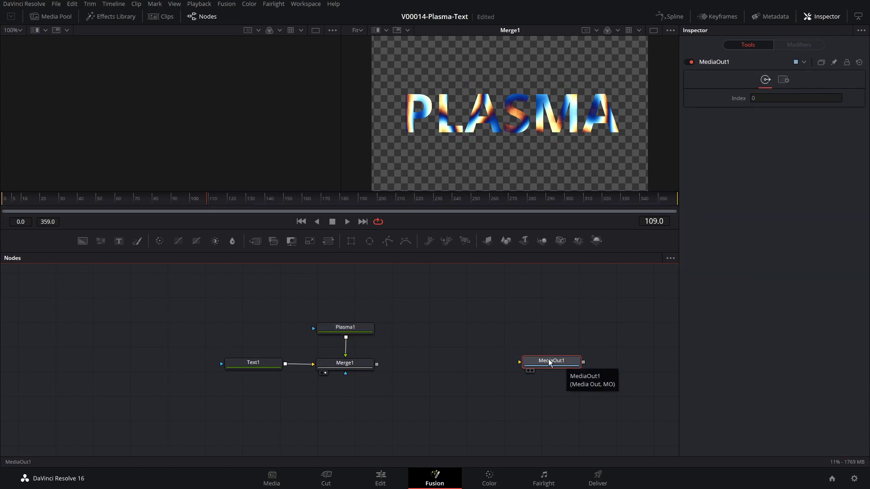
# Step: Keyframe Plasma1's Phase at 0 on frame 0 in the Color tab
pyautogui.click(342, 333)
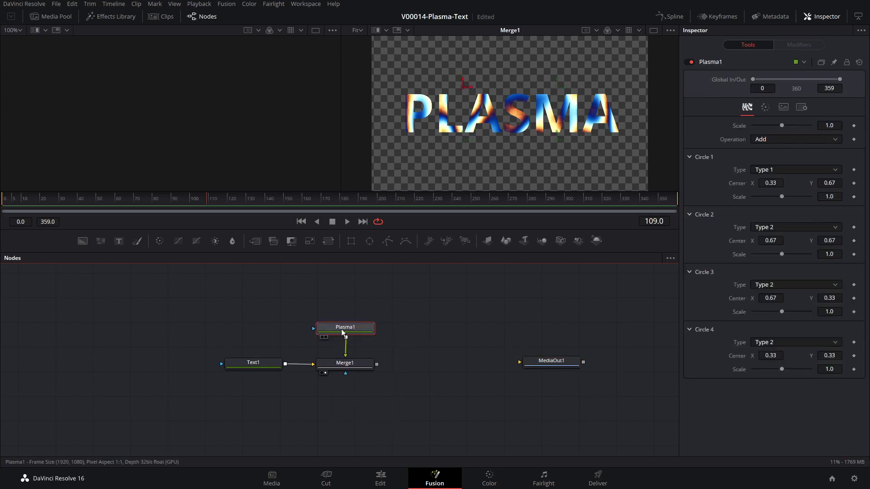
pyautogui.click(767, 108)
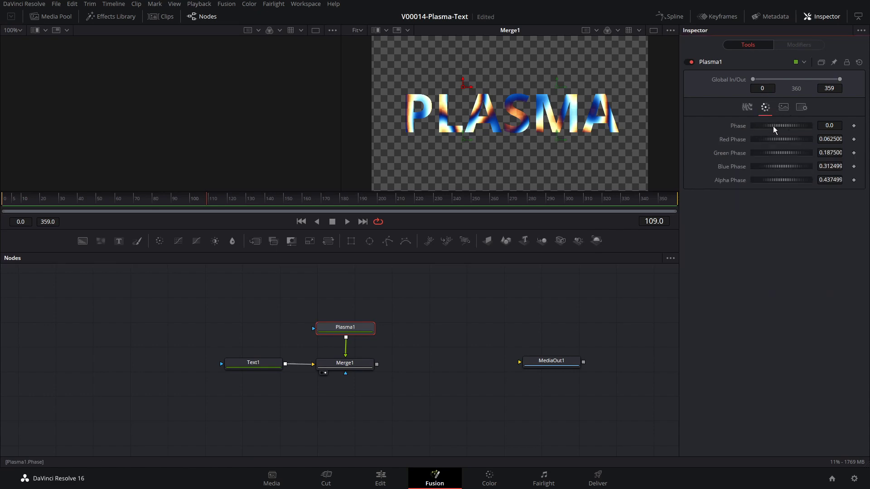
pyautogui.moveTo(773, 126)
pyautogui.mouseDown()
pyautogui.moveTo(804, 125)
pyautogui.moveTo(762, 125)
pyautogui.moveTo(798, 125)
pyautogui.moveTo(782, 126)
pyautogui.mouseUp()
pyautogui.click(345, 329)
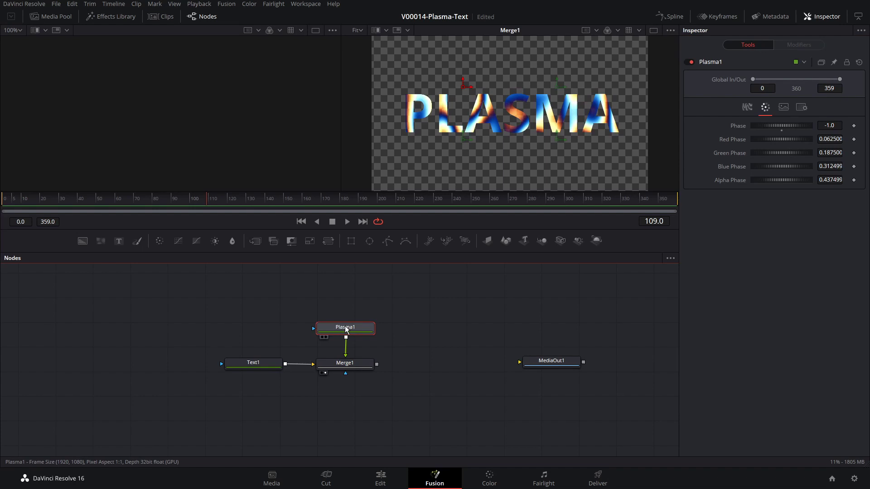
pyautogui.press('2')
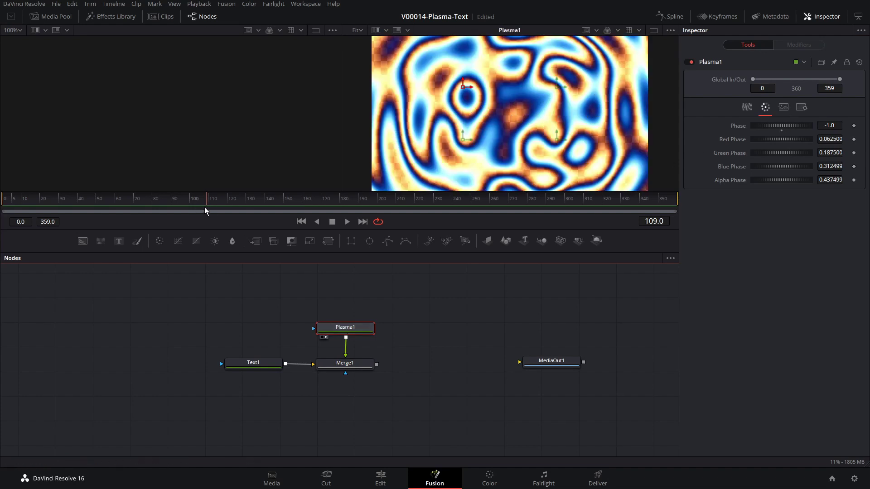
pyautogui.moveTo(162, 199); pyautogui.dragTo(5, 200)
pyautogui.click(830, 125)
pyautogui.write('0')
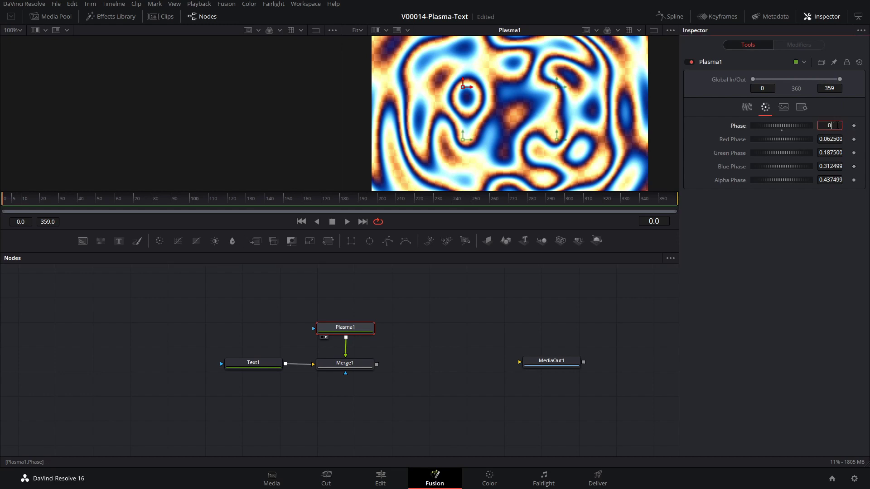
pyautogui.press('Return')
pyautogui.click(854, 126)
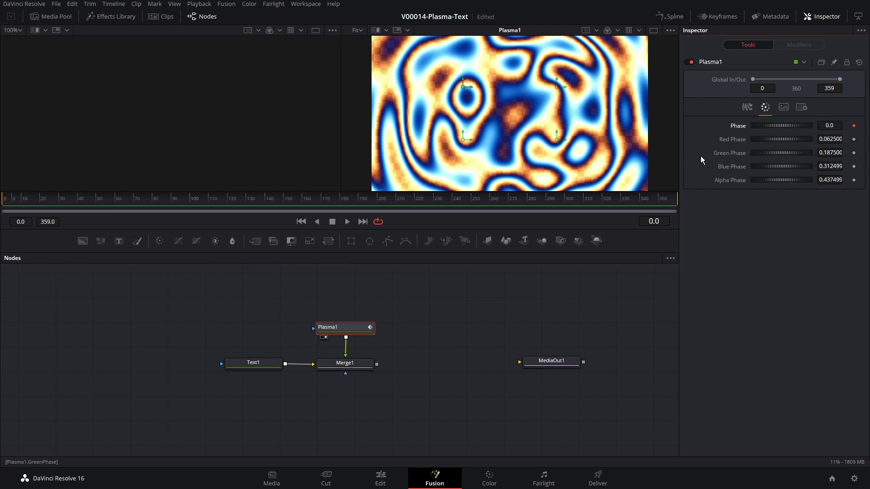
# Step: Set Phase to 25 on the last frame, 359
pyautogui.moveTo(14, 199); pyautogui.dragTo(661, 196)
pyautogui.moveTo(773, 126); pyautogui.dragTo(804, 126)
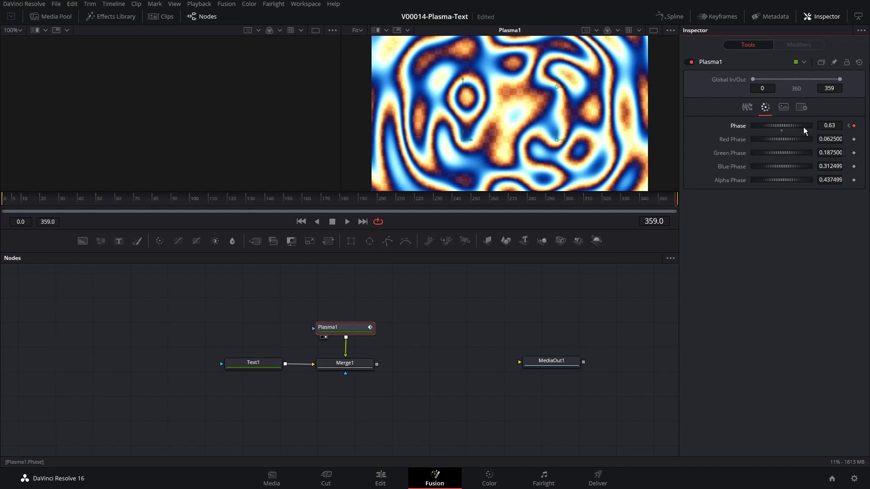
pyautogui.click(824, 126)
pyautogui.write('25')
pyautogui.press('Return')
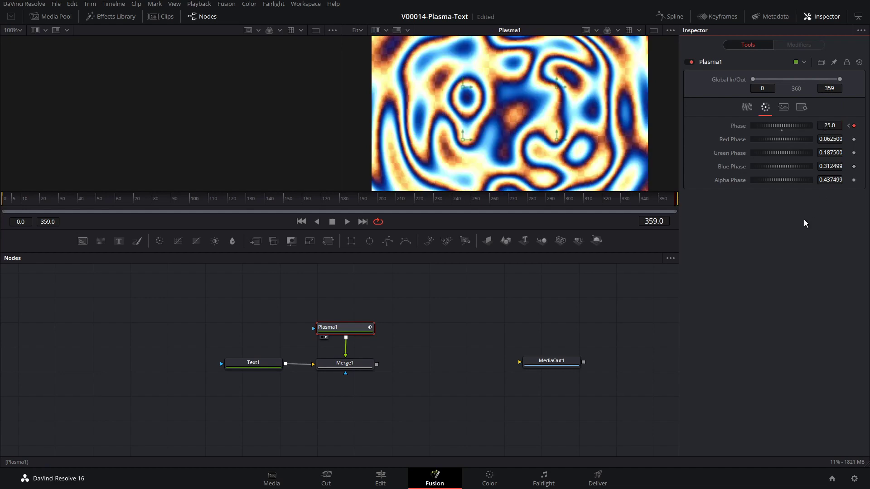
# Step: Play back the plasma animation to check the colour cycling
pyautogui.click(132, 202)
pyautogui.press('space')
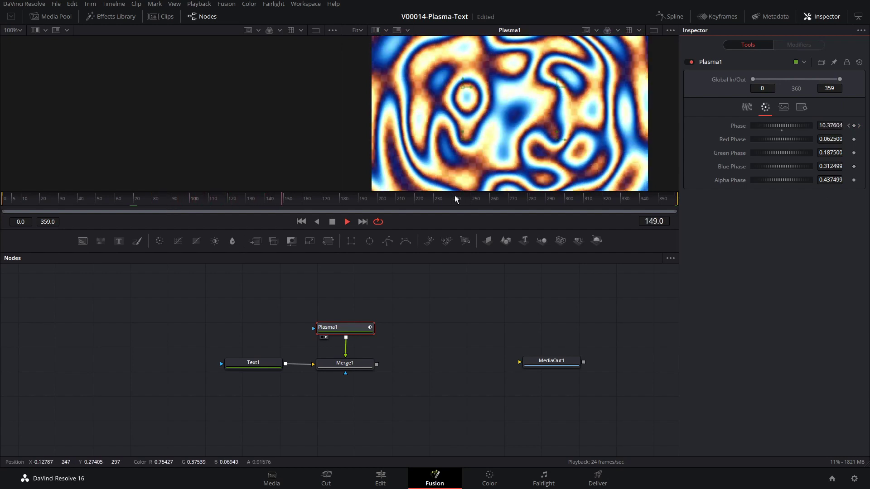
pyautogui.press('space')
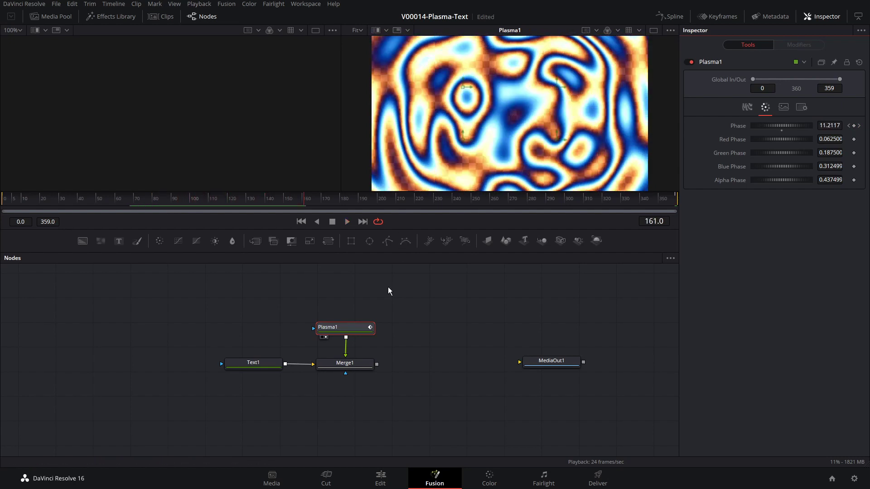
# Step: View Merge1 and play back the animated plasma text
pyautogui.click(350, 368)
pyautogui.press('2')
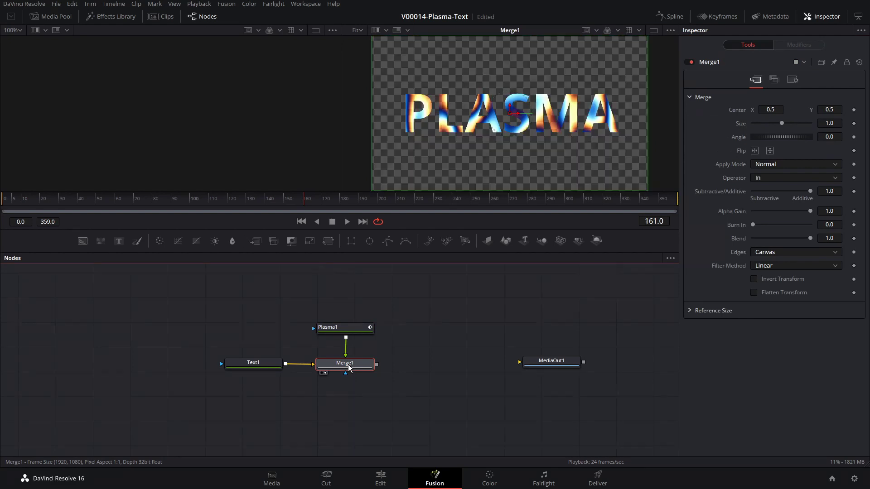
pyautogui.click(213, 205)
pyautogui.press('space')
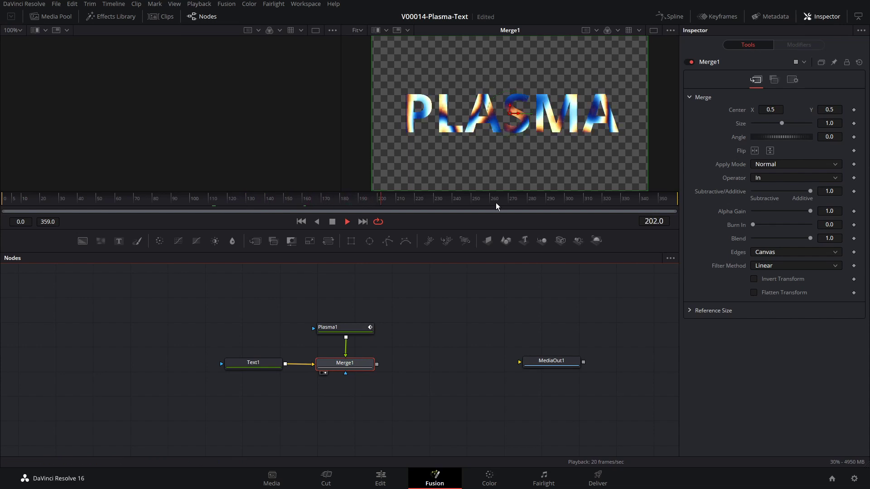
pyautogui.click(378, 203)
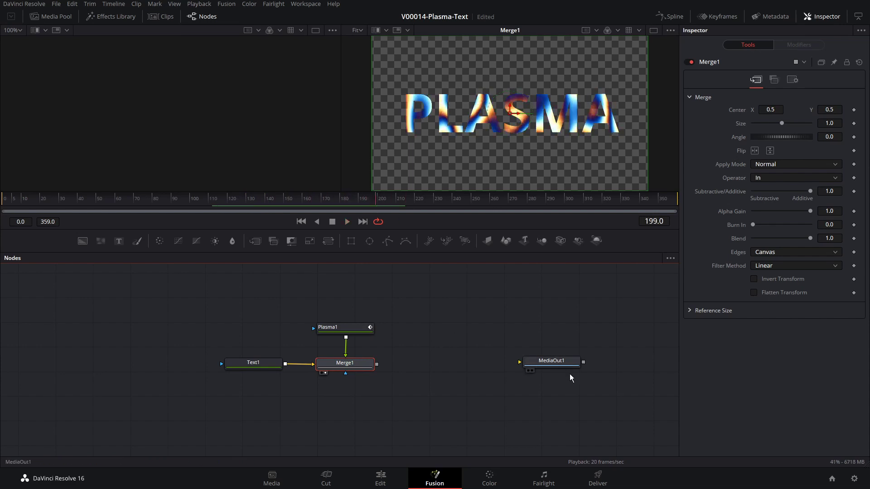
# Step: Move Plasma1, Text1 and Merge1 up and place a Background node below them
pyautogui.moveTo(394, 391); pyautogui.dragTo(192, 267)
pyautogui.moveTo(329, 328); pyautogui.dragTo(341, 305)
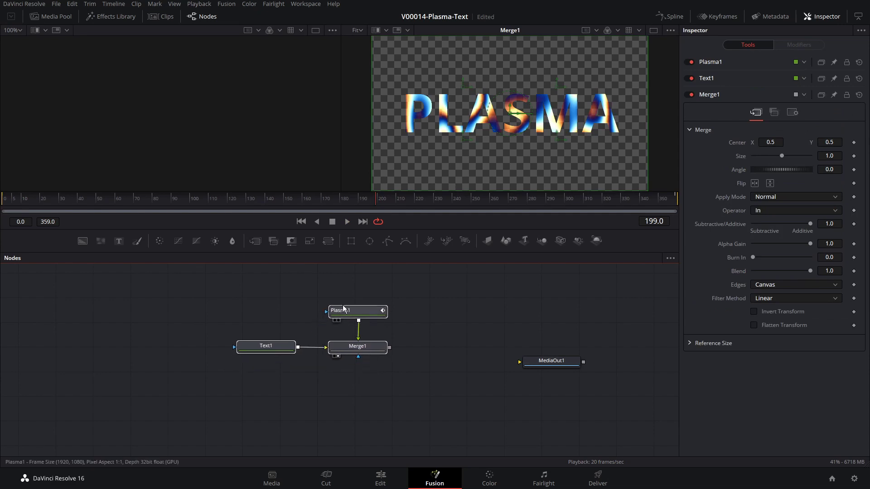
pyautogui.moveTo(83, 240); pyautogui.dragTo(354, 422)
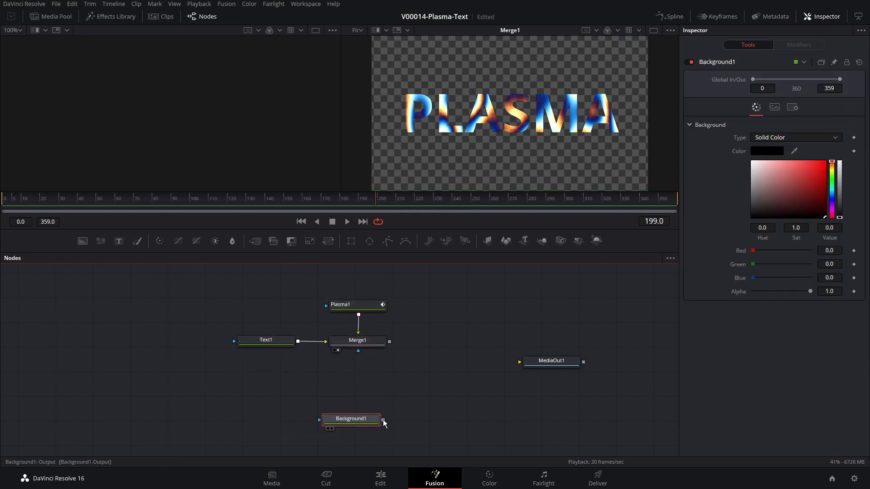
# Step: Merge Background1 with Merge1 into Merge2 and connect Merge2 to MediaOut1
pyautogui.moveTo(383, 422); pyautogui.dragTo(391, 343)
pyautogui.press('2')
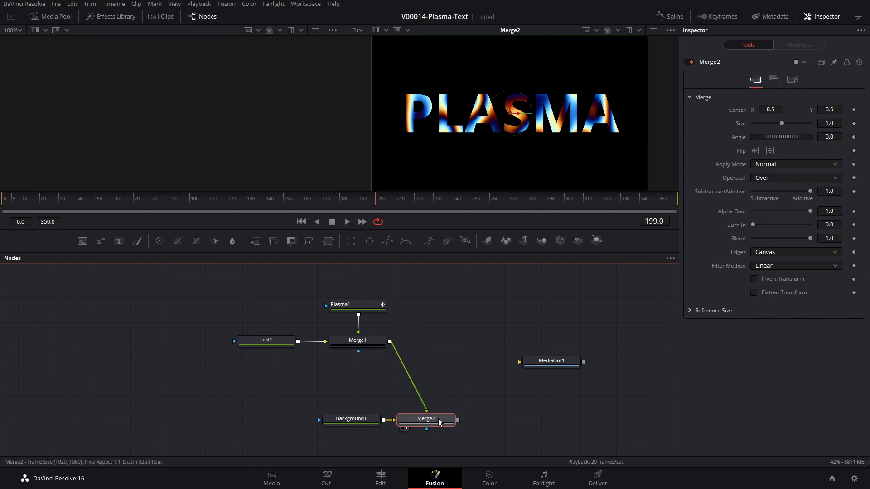
pyautogui.moveTo(457, 420); pyautogui.dragTo(578, 392)
# Step: Play back the composited animation, stopping around frame 71
pyautogui.click(156, 202)
pyautogui.press('space')
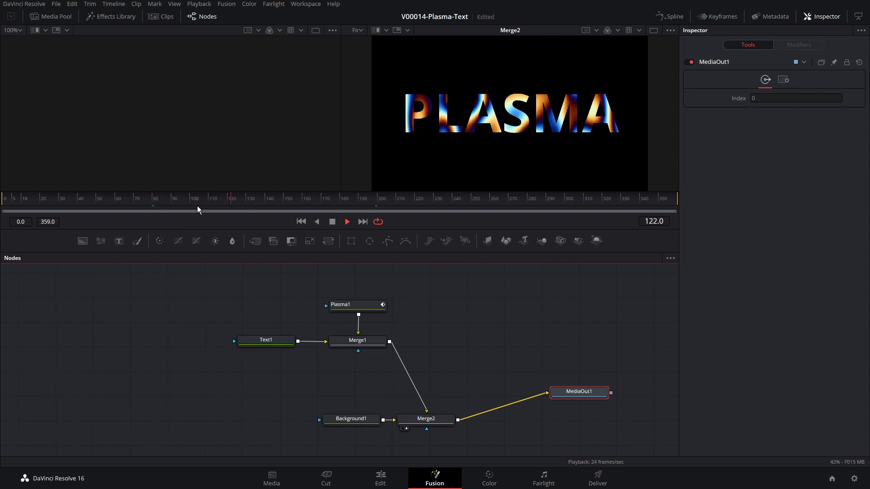
pyautogui.press('space')
pyautogui.moveTo(199, 208); pyautogui.dragTo(136, 202)
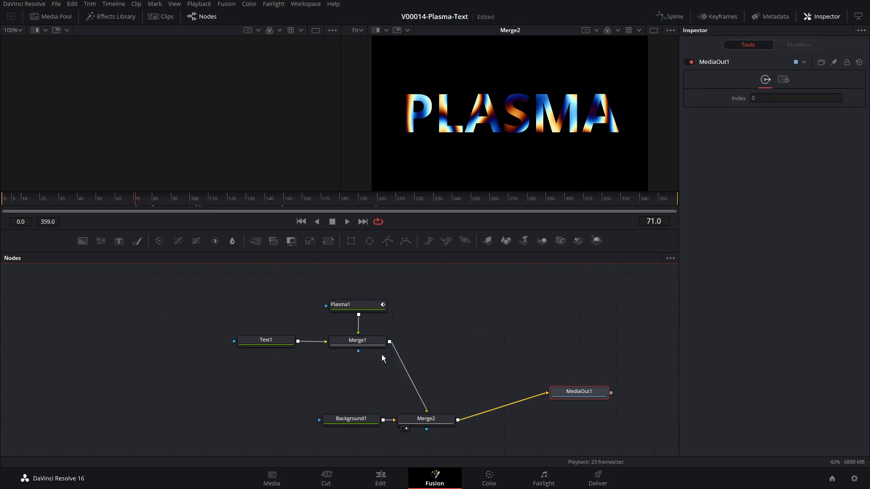
pyautogui.click(357, 345)
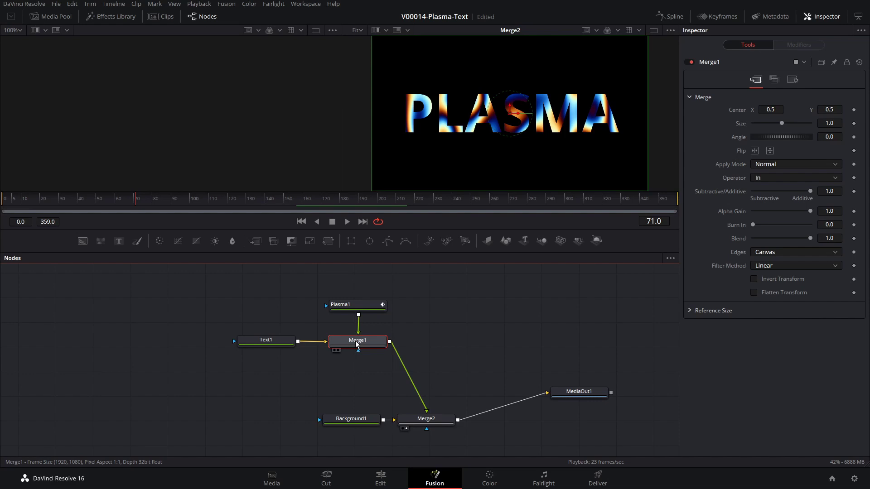
# Step: Insert an EdgeDetect node after Merge1 and enlarge the viewer
pyautogui.hotkey('shift', 'space')
pyautogui.write('edg')
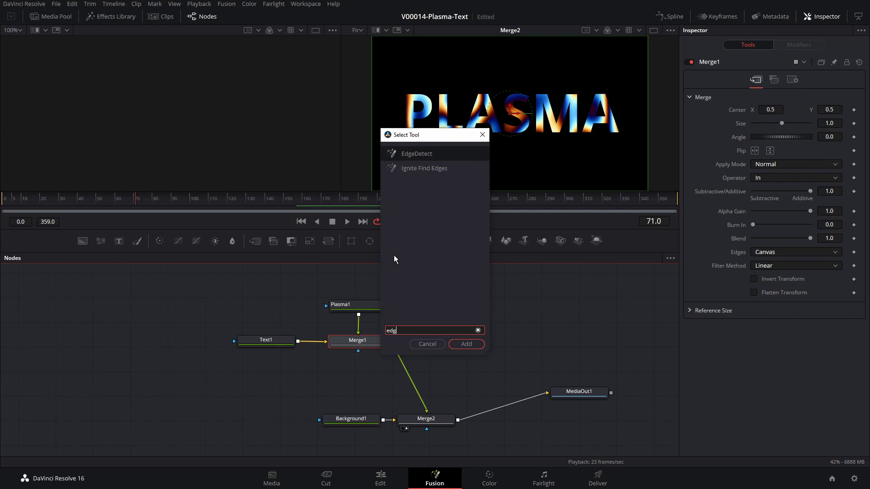
pyautogui.click(431, 156)
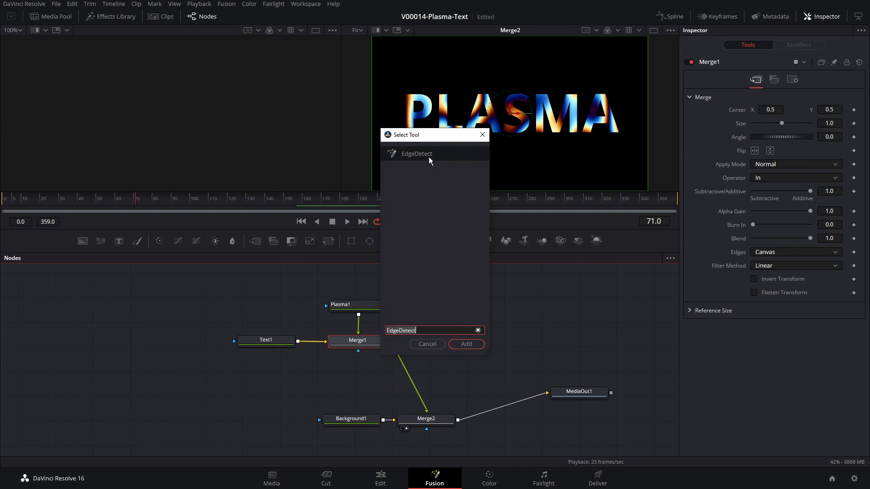
pyautogui.click(467, 344)
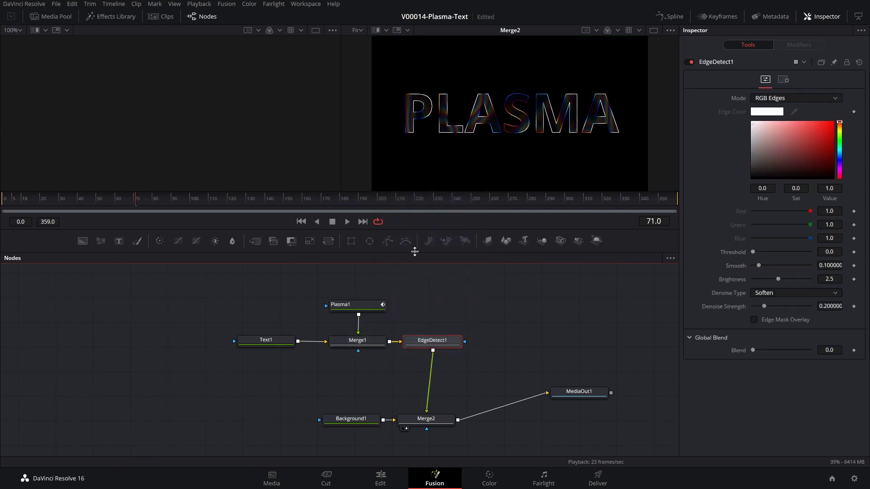
pyautogui.moveTo(412, 252); pyautogui.dragTo(412, 271)
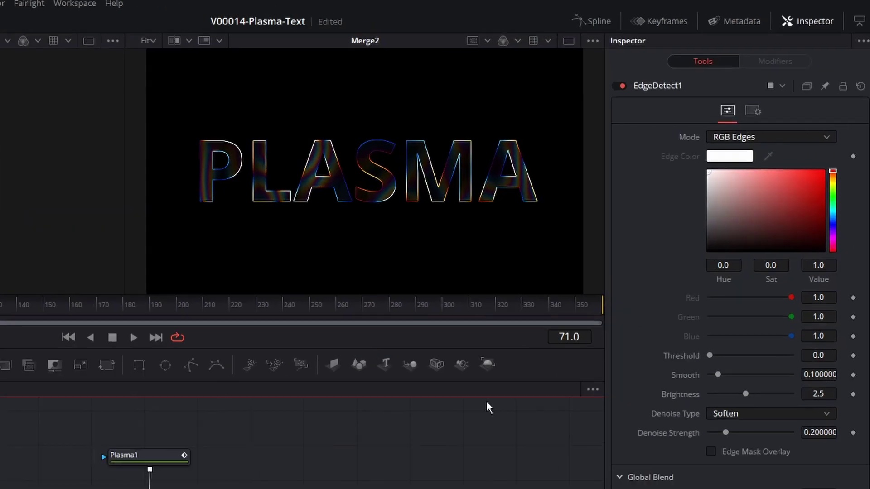
# Step: Set EdgeDetect1 to Smooth 0.1, Denoise 0.417, Threshold 0.15, Brightness 1.457 and preview
pyautogui.moveTo(711, 355); pyautogui.dragTo(712, 376)
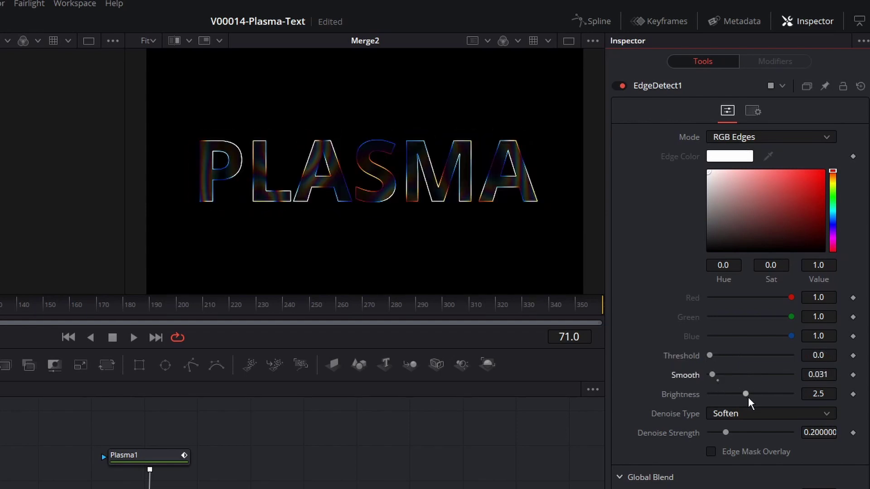
pyautogui.hotkey('ctrl', 'z')
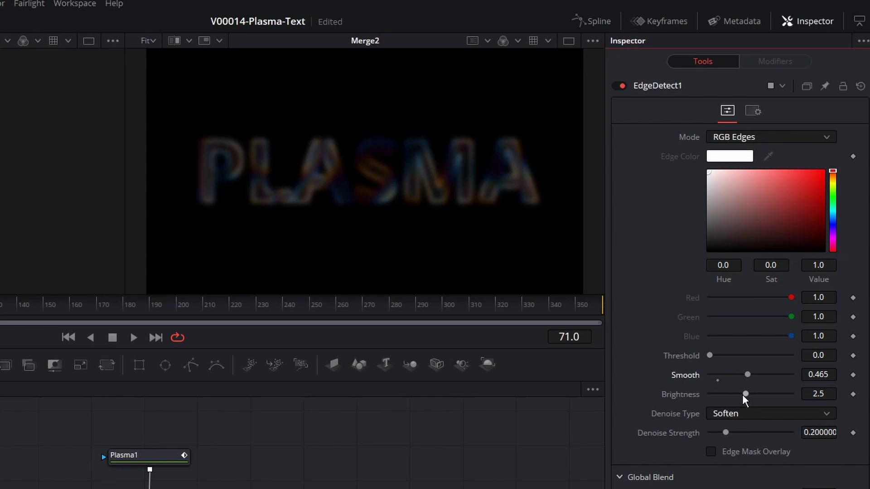
pyautogui.hotkey('ctrl', 'z')
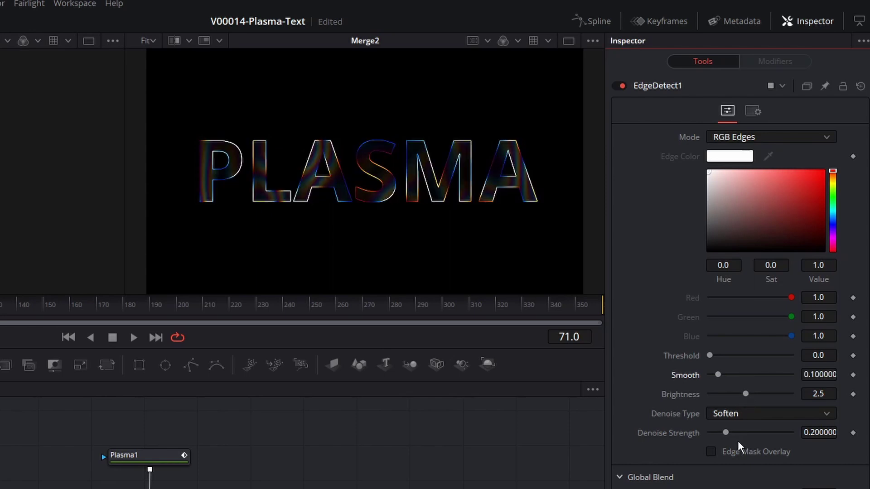
pyautogui.moveTo(727, 431)
pyautogui.mouseDown()
pyautogui.moveTo(748, 433)
pyautogui.moveTo(741, 431)
pyautogui.mouseUp()
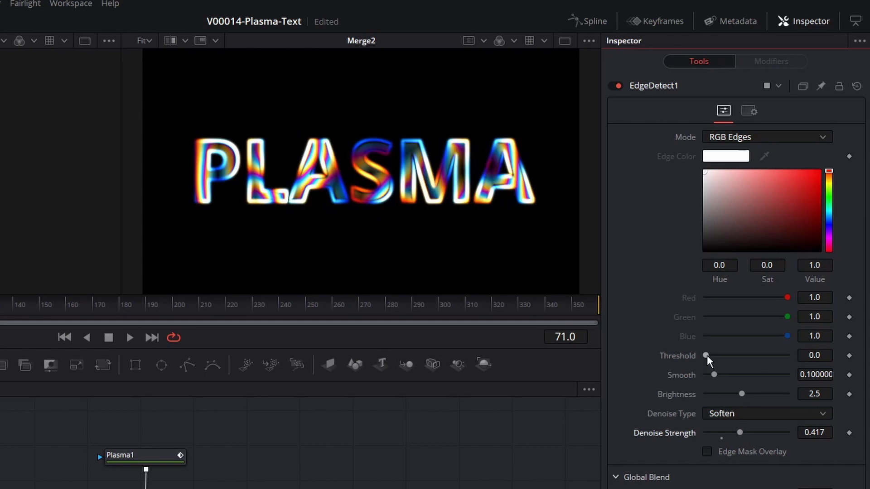
pyautogui.moveTo(707, 355); pyautogui.dragTo(721, 355)
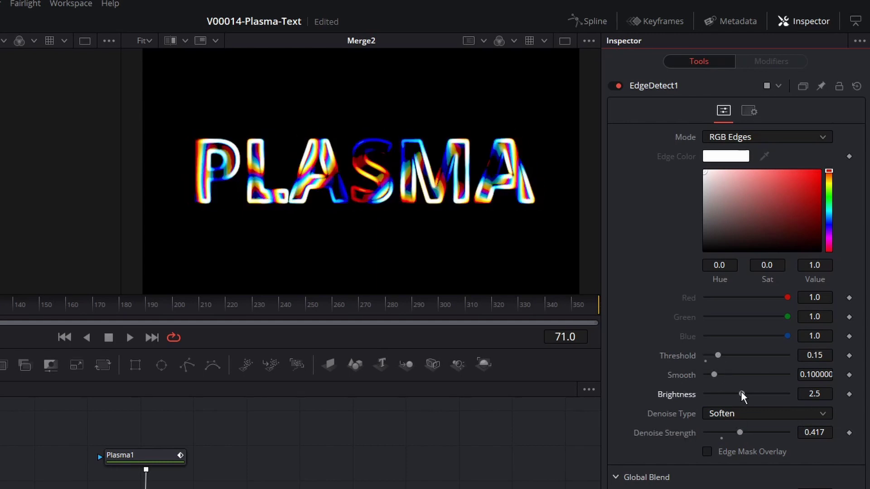
pyautogui.moveTo(741, 392); pyautogui.dragTo(714, 371)
pyautogui.press('space')
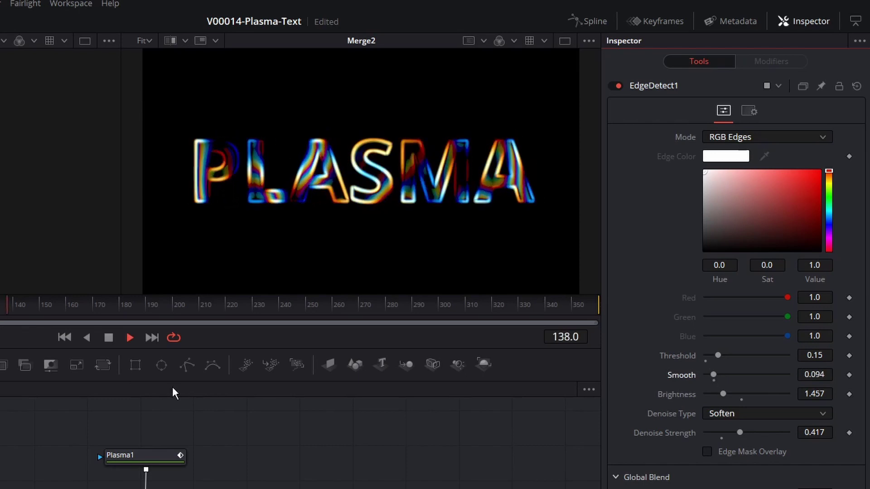
pyautogui.press('space')
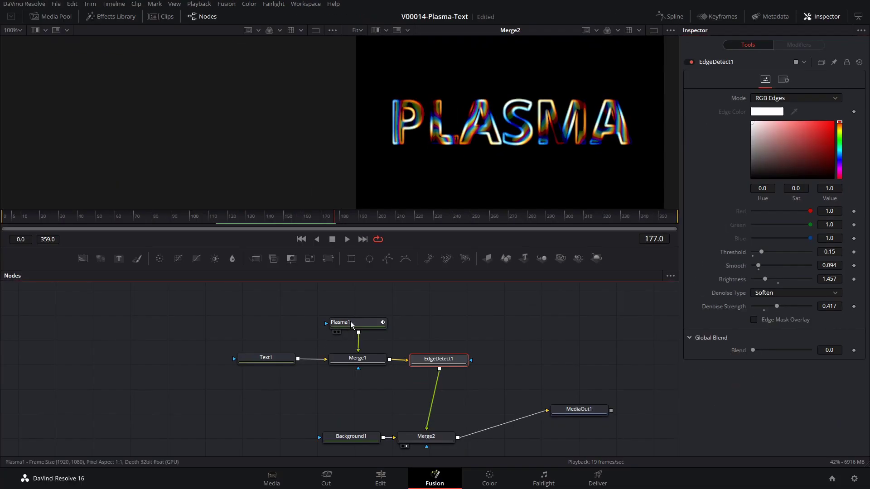
# Step: Reduce Plasma1's Circles Scale to 0.438, then view the final MediaOut1 output
pyautogui.click(350, 322)
pyautogui.click(747, 107)
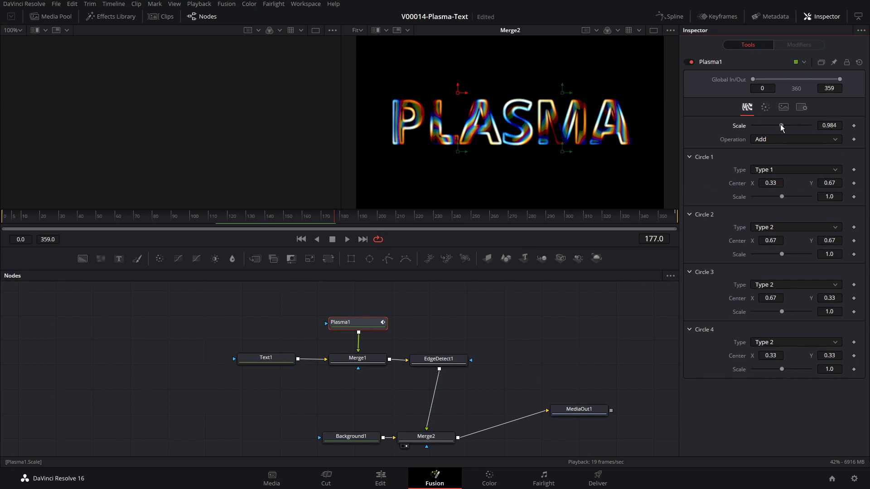
pyautogui.moveTo(780, 124); pyautogui.dragTo(766, 125)
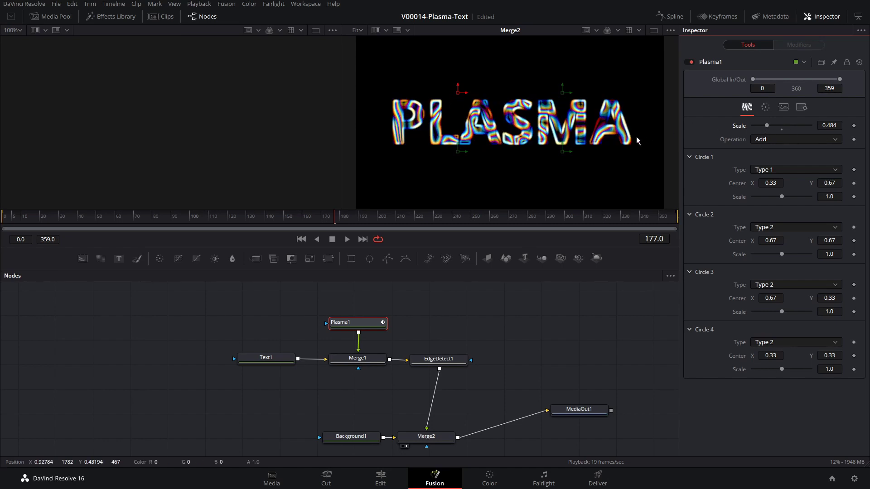
pyautogui.click(345, 323)
pyautogui.press('2')
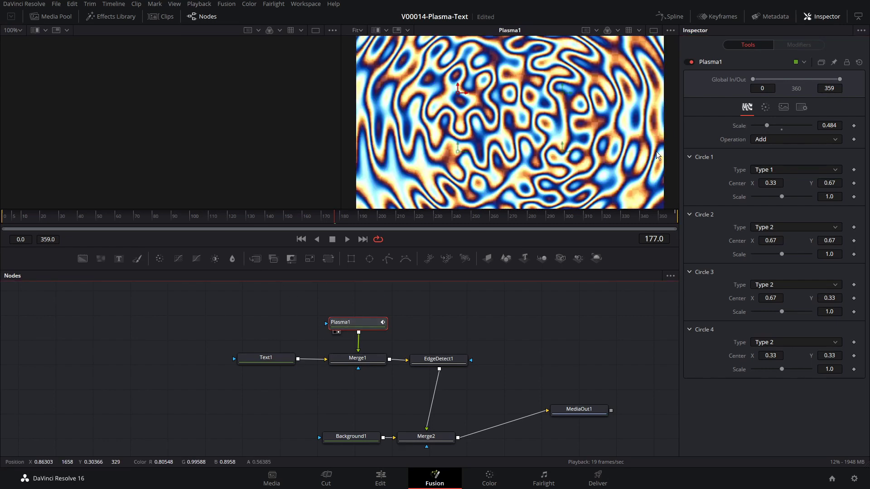
pyautogui.click(765, 127)
pyautogui.moveTo(765, 126); pyautogui.dragTo(764, 126)
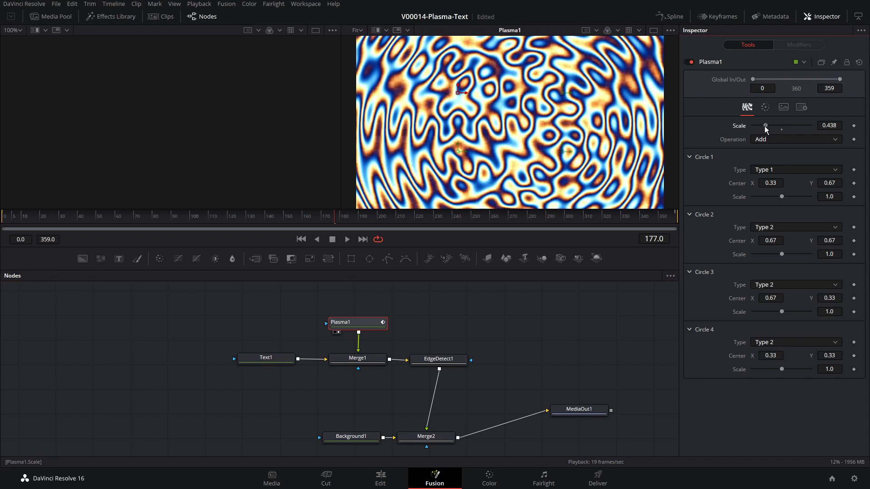
pyautogui.click(566, 410)
# Step: Play back the final composite from an earlier frame
pyautogui.press('2')
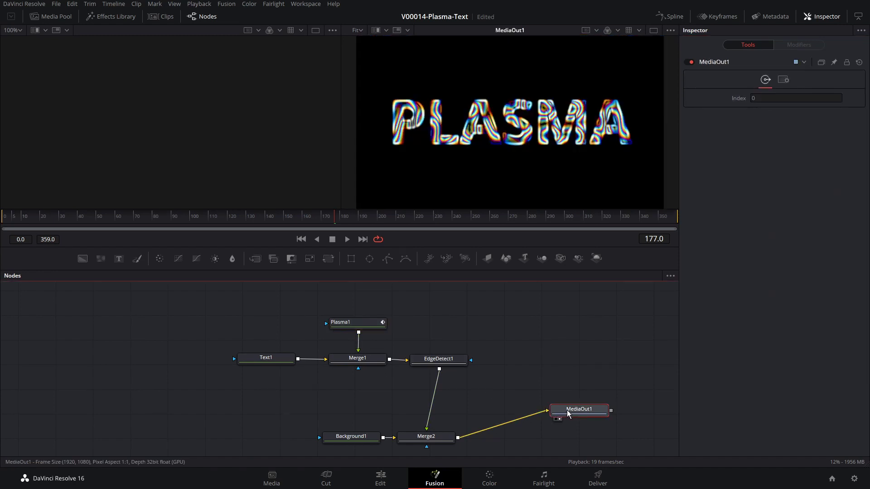
pyautogui.click(194, 217)
pyautogui.press('space')
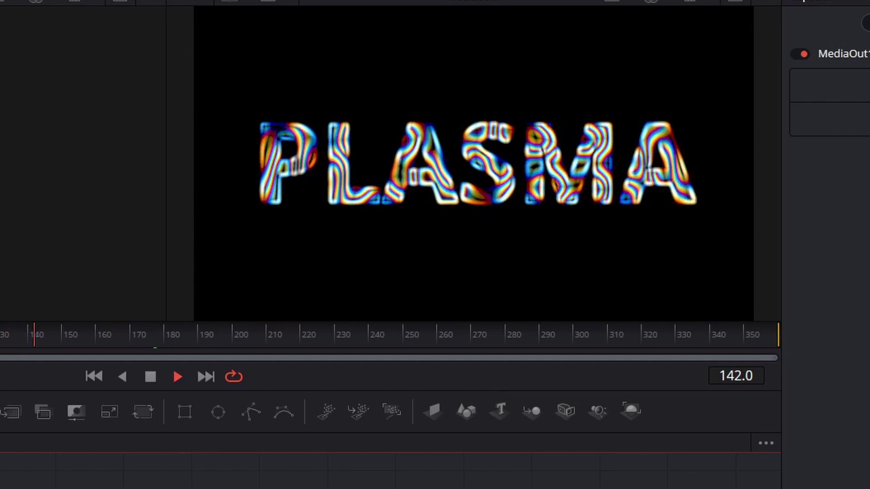
pyautogui.press('space')
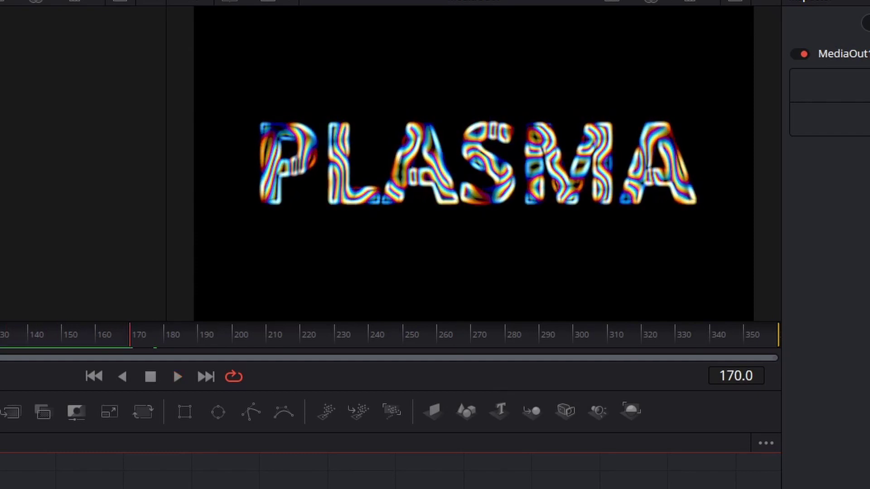
# Step: Set EdgeDetect1 Brightness to 1.953 and Denoise Strength to 0.323, then preview
pyautogui.click(439, 359)
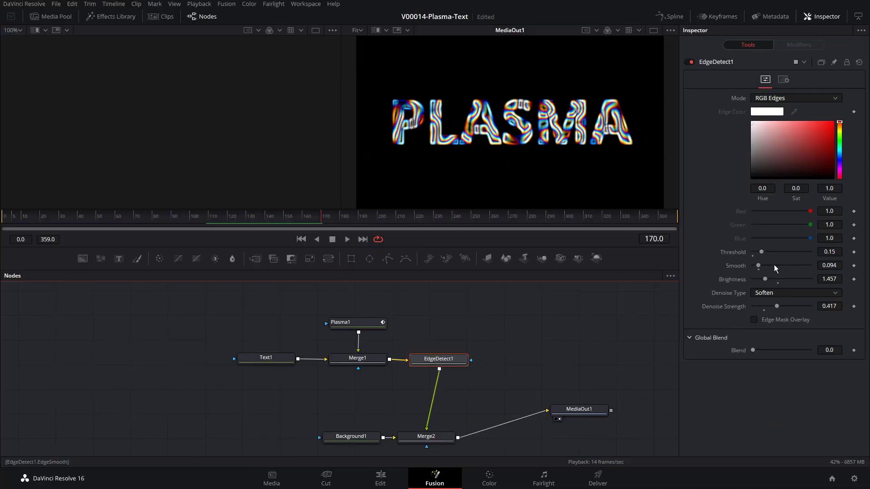
pyautogui.moveTo(766, 279); pyautogui.dragTo(776, 281)
pyautogui.moveTo(741, 385); pyautogui.dragTo(735, 385)
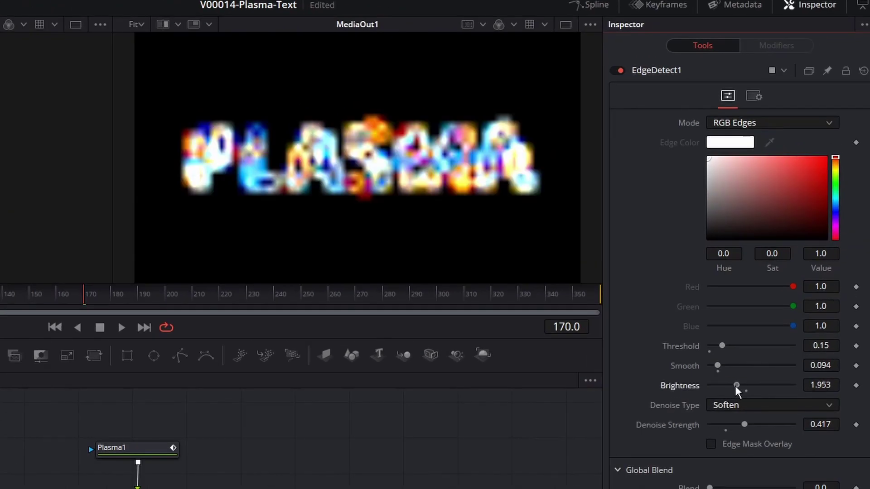
pyautogui.moveTo(749, 426); pyautogui.dragTo(737, 425)
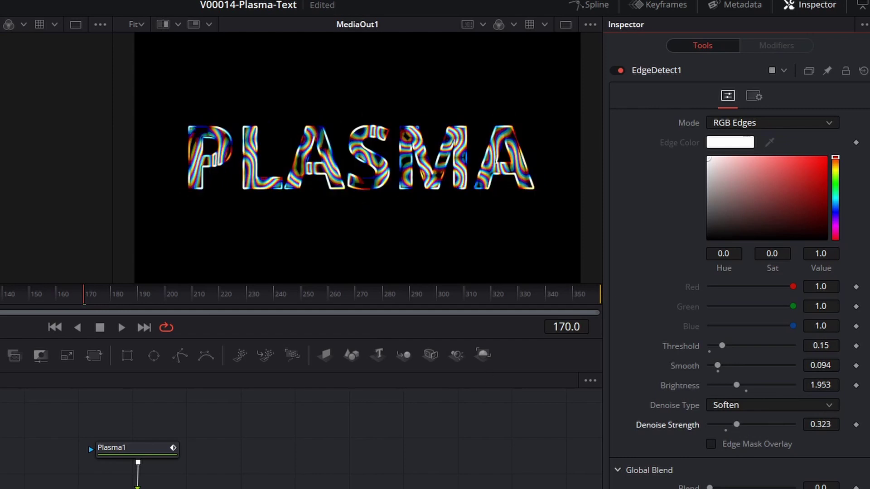
pyautogui.press('space')
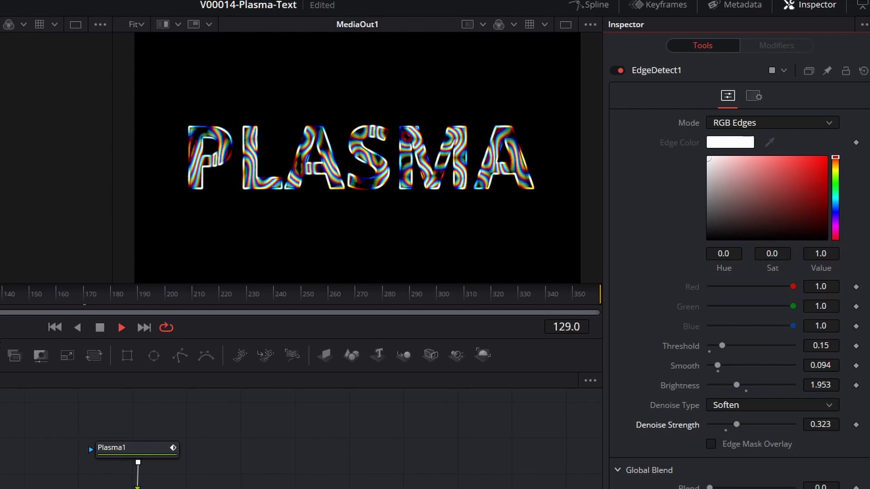
pyautogui.press('space')
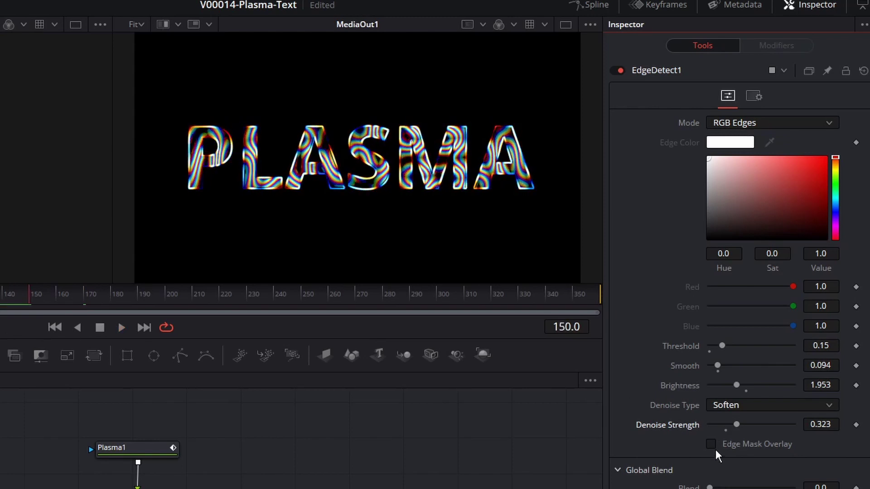
# Step: Test the Edge Mask Overlay, then settle the edge Threshold at 0.126 during playback
pyautogui.click(713, 445)
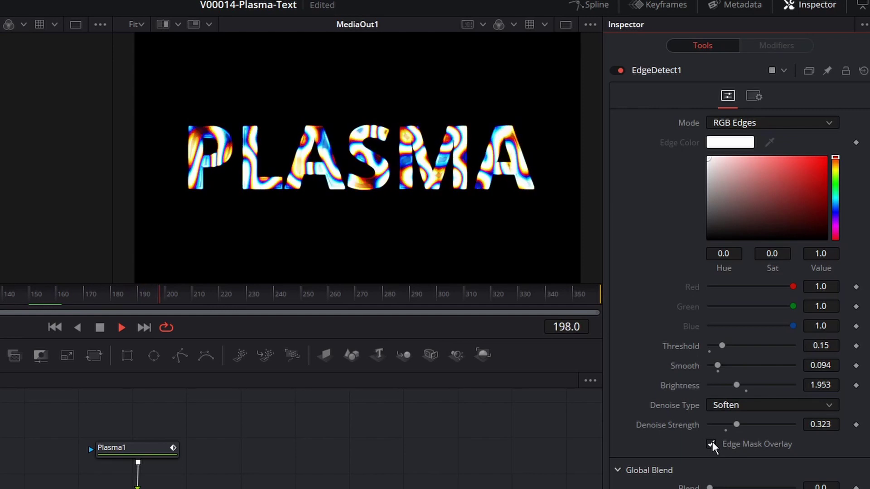
pyautogui.click(712, 443)
pyautogui.press('space')
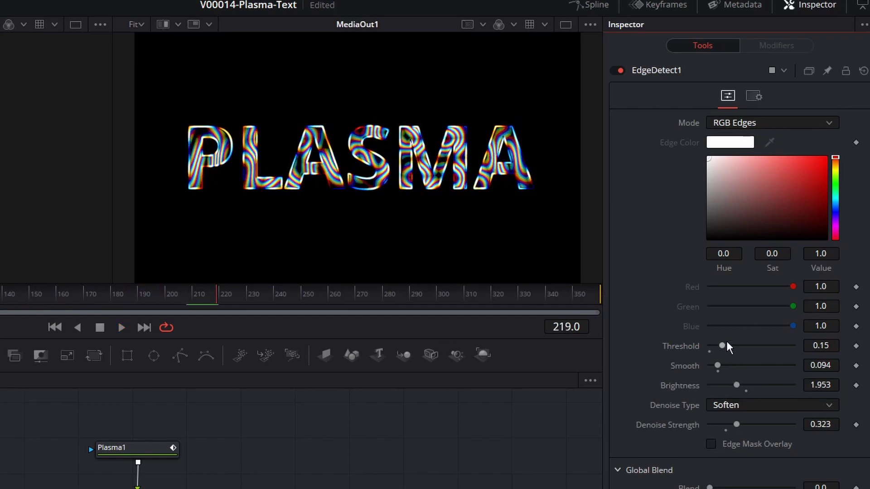
pyautogui.moveTo(722, 346); pyautogui.dragTo(760, 346)
pyautogui.press('space')
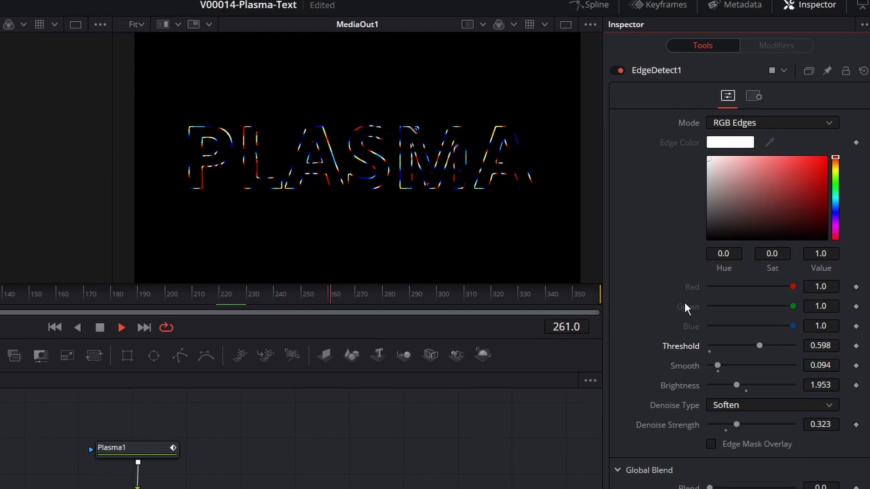
pyautogui.moveTo(760, 346); pyautogui.dragTo(720, 349)
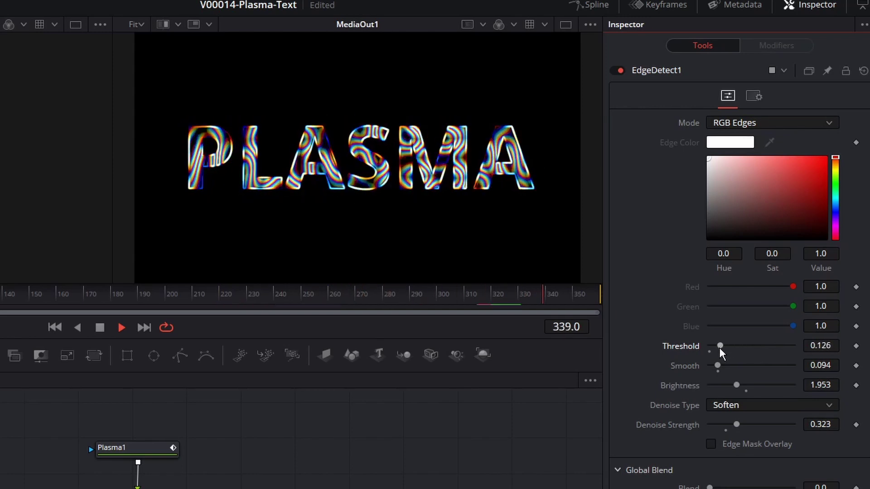
pyautogui.press('space')
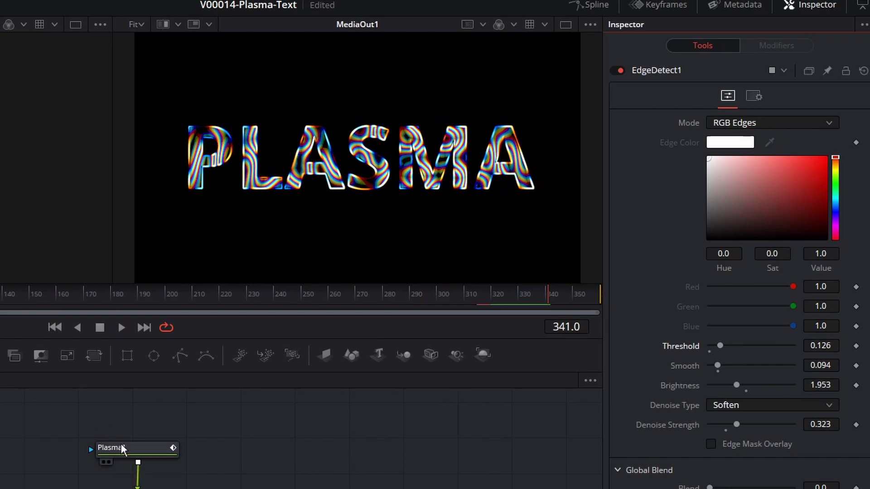
# Step: Shift Plasma1's red phase to -0.561 and green phase to -0.378, then stop playback
pyautogui.click(123, 449)
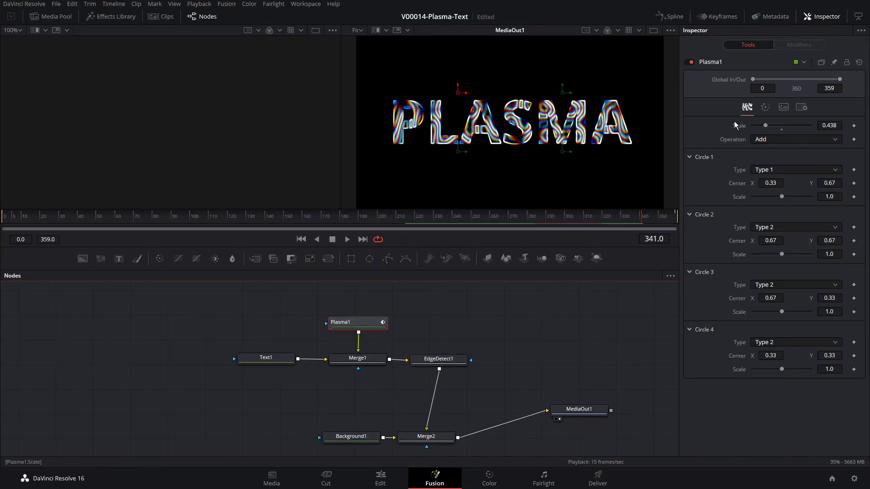
pyautogui.click(765, 107)
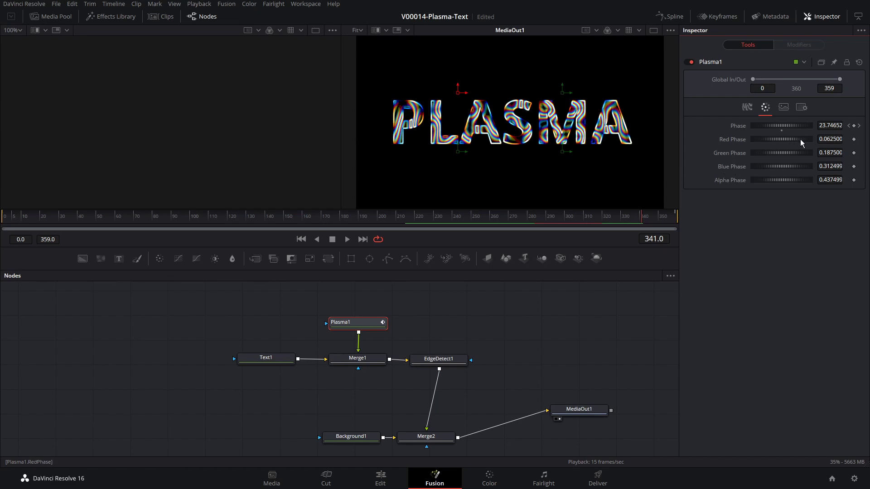
pyautogui.moveTo(801, 140); pyautogui.dragTo(763, 143)
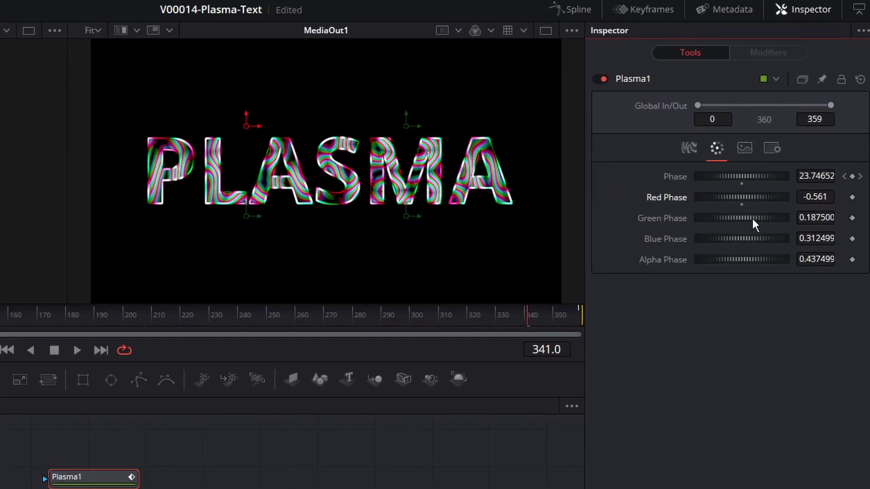
pyautogui.moveTo(752, 216); pyautogui.dragTo(765, 243)
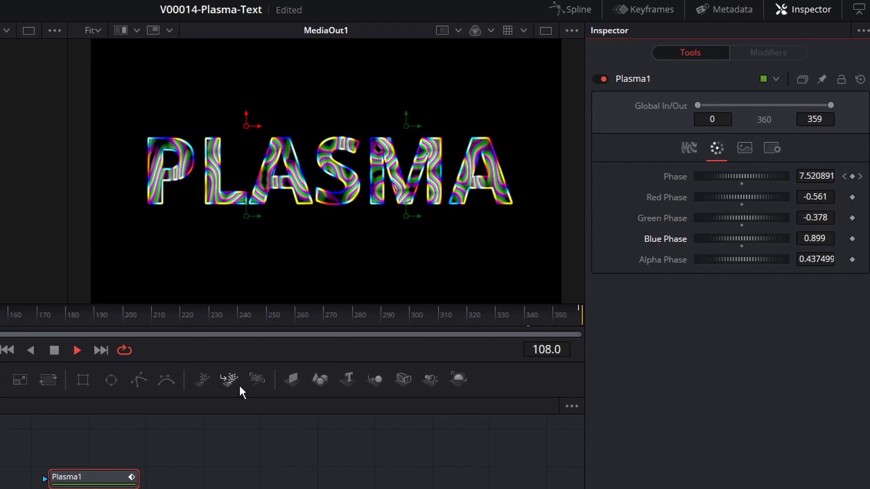
pyautogui.press('space')
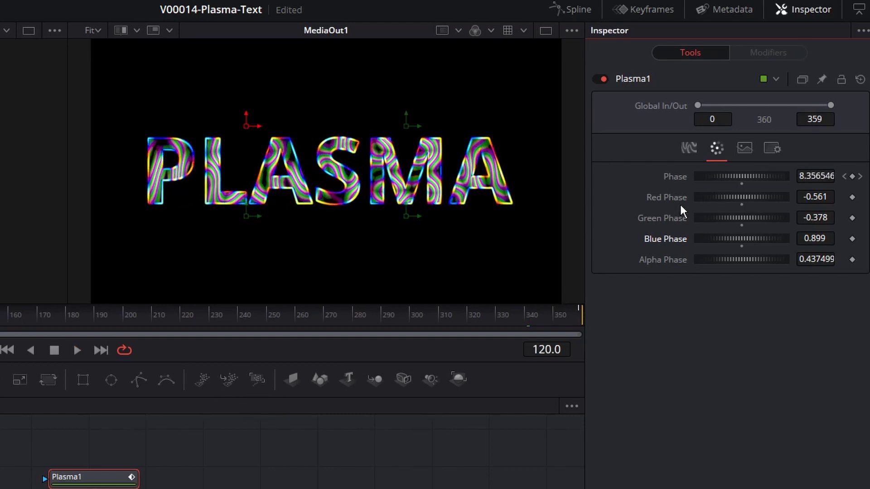
# Step: Enlarge Plasma1's circle Scale, preview it, then reduce Scale back to 0.422
pyautogui.click(105, 476)
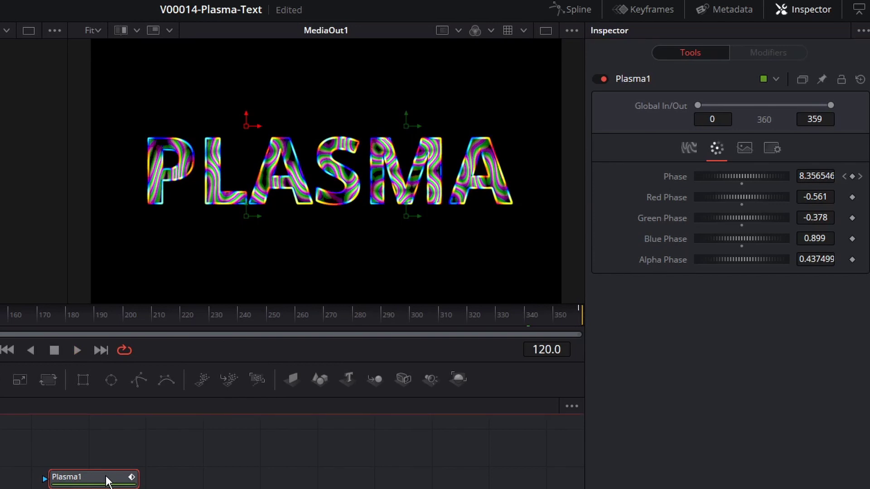
pyautogui.click(688, 148)
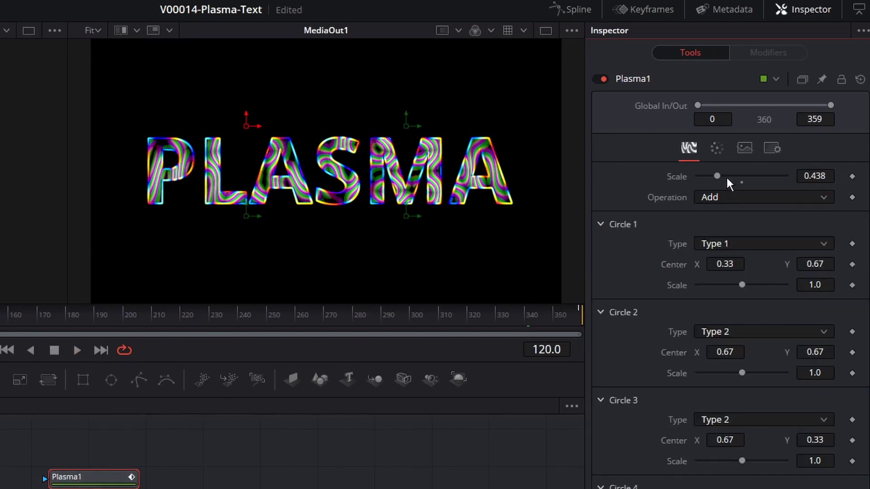
pyautogui.moveTo(717, 175); pyautogui.dragTo(739, 176)
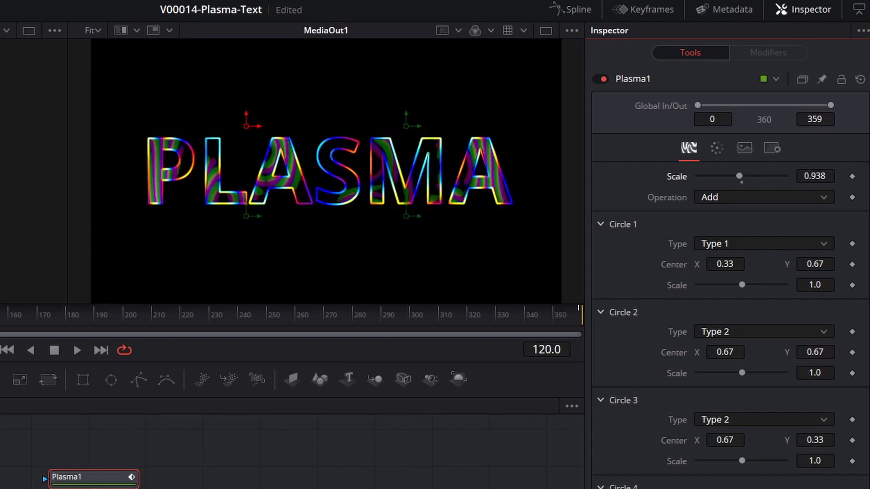
pyautogui.click(77, 350)
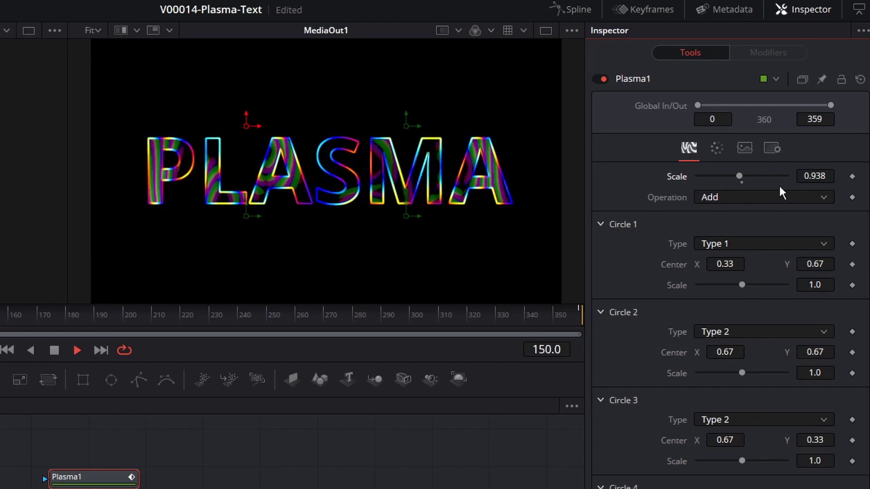
pyautogui.moveTo(739, 176); pyautogui.dragTo(716, 178)
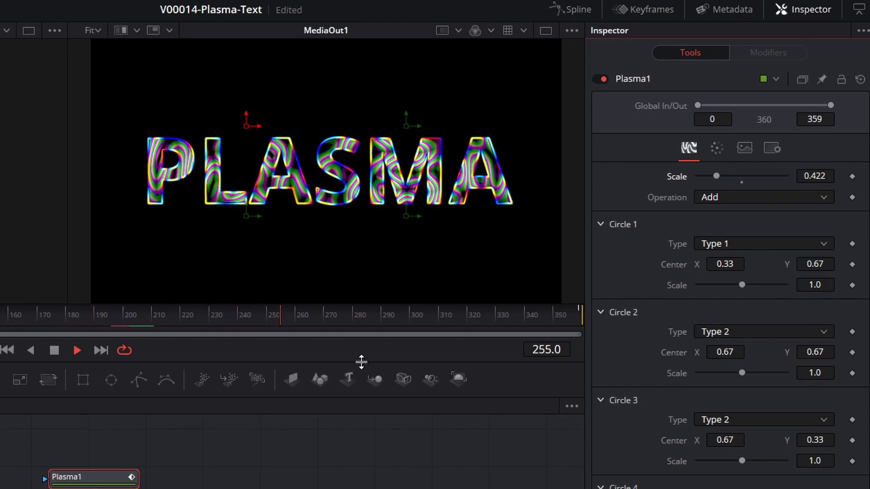
pyautogui.press('space')
# Step: Try the Multiply, Divide, Maximum and Minimum blend operations, then set Operation back to Add
pyautogui.click(738, 198)
pyautogui.click(741, 245)
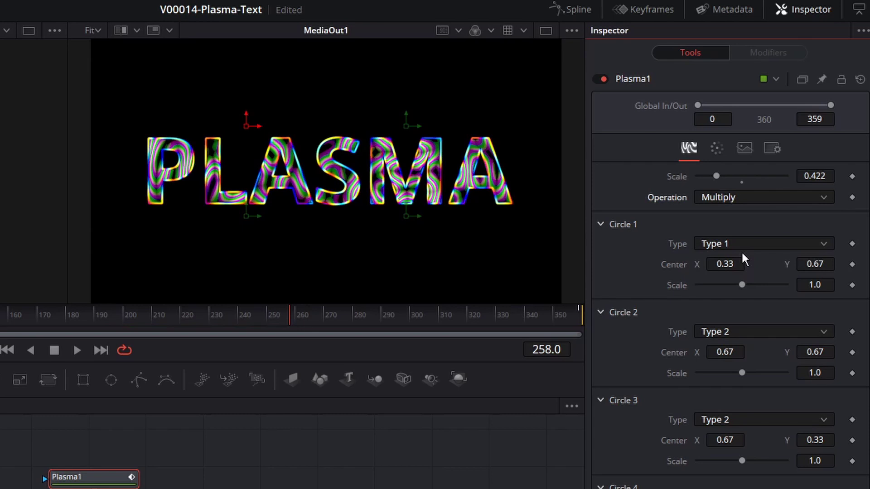
pyautogui.click(750, 197)
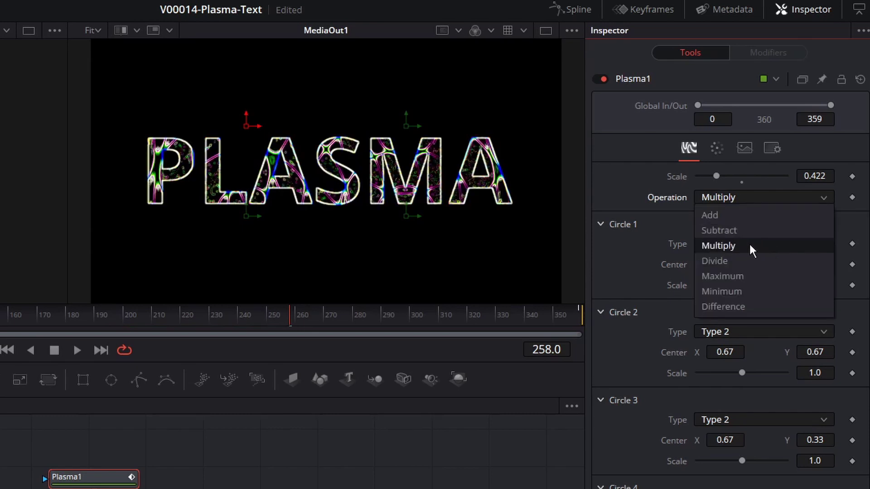
pyautogui.click(753, 257)
pyautogui.press('space')
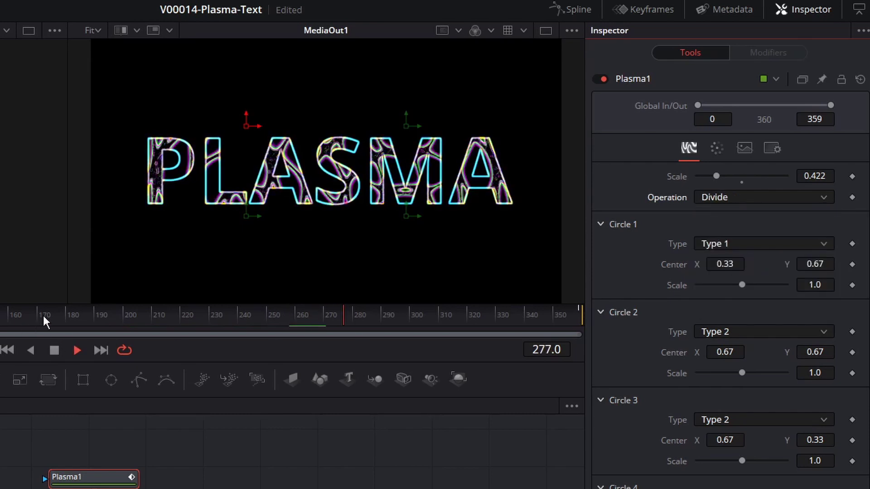
pyautogui.click(774, 197)
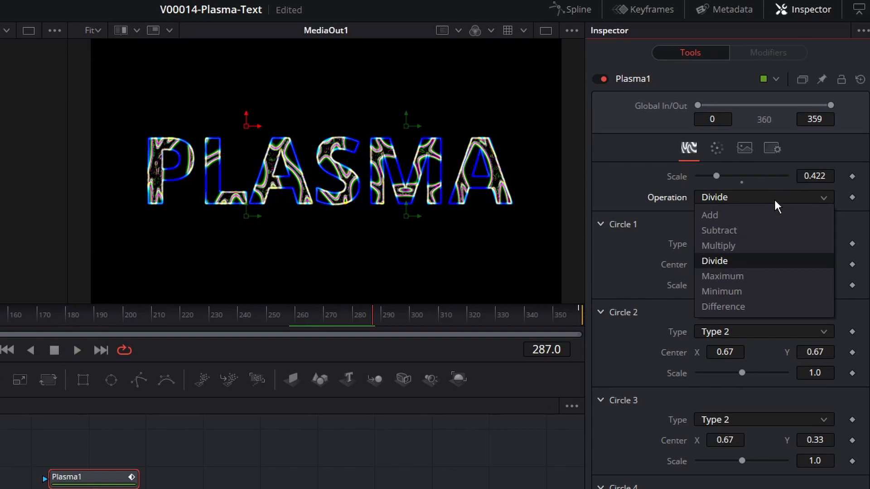
pyautogui.click(766, 274)
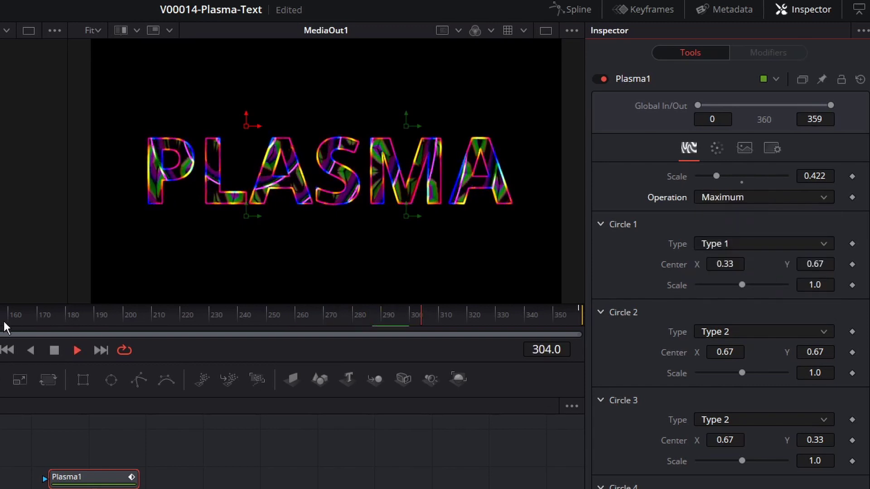
pyautogui.click(753, 198)
pyautogui.click(749, 291)
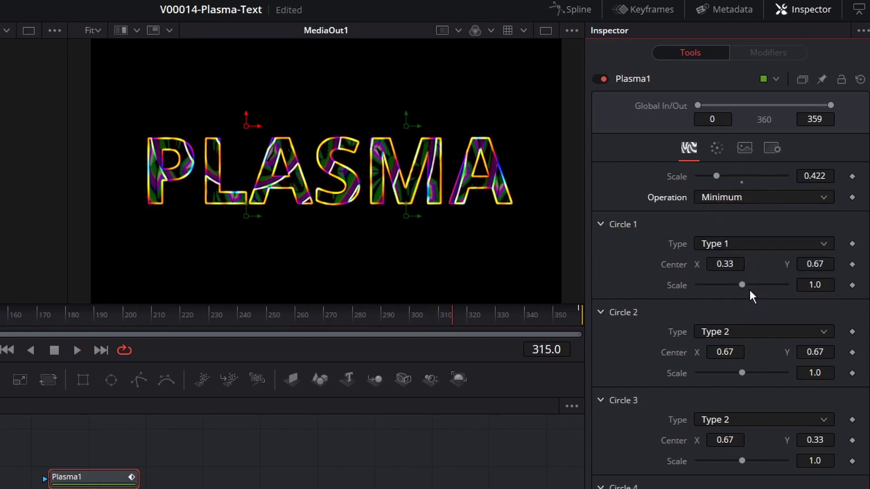
pyautogui.press('space')
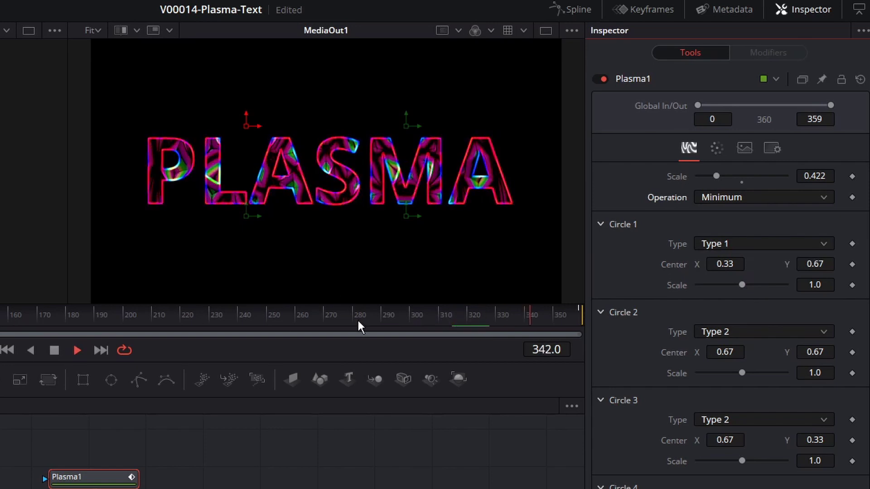
pyautogui.press('space')
pyautogui.click(736, 197)
pyautogui.click(733, 212)
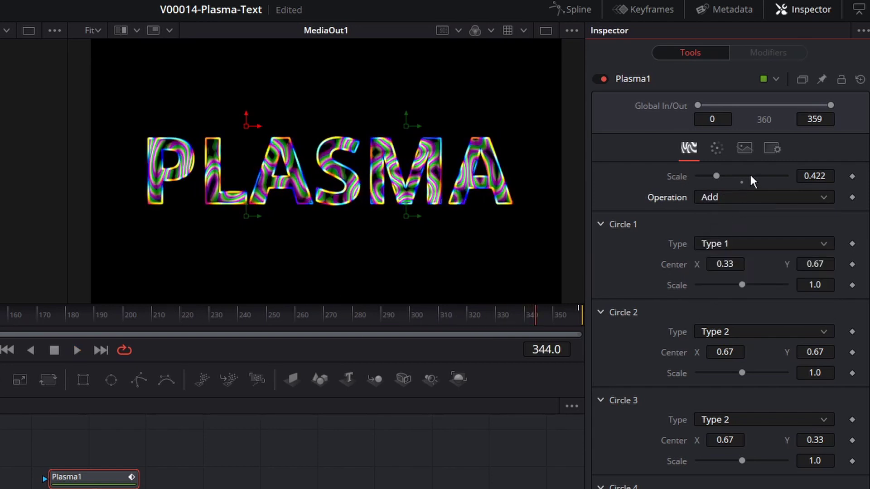
# Step: At the last frame, set Plasma1's Phase keyframe to 50 and preview the animation speed
pyautogui.click(746, 148)
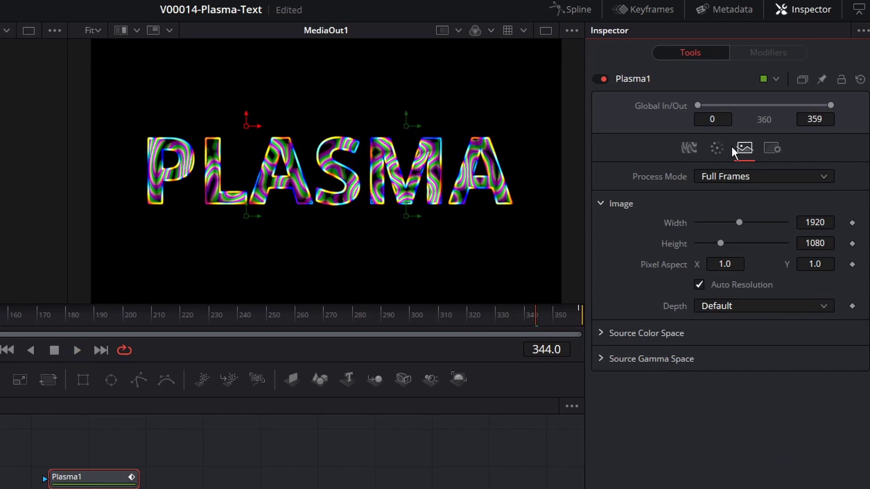
pyautogui.click(716, 150)
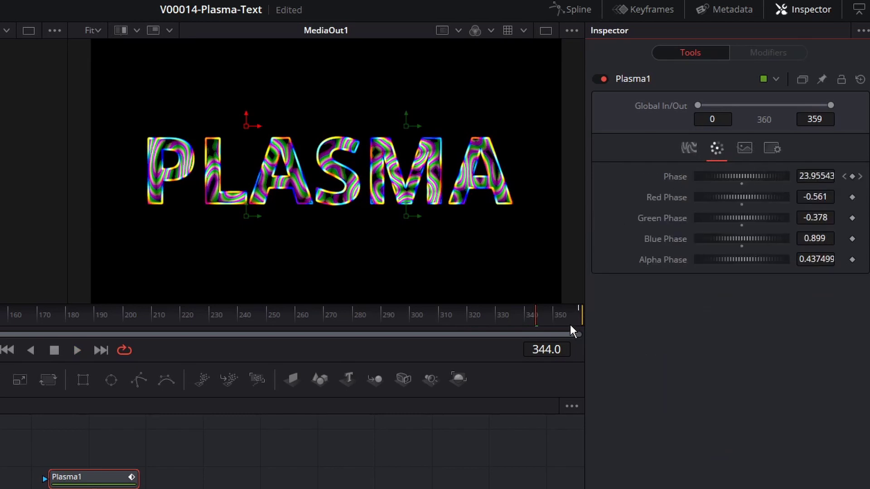
pyautogui.click(581, 319)
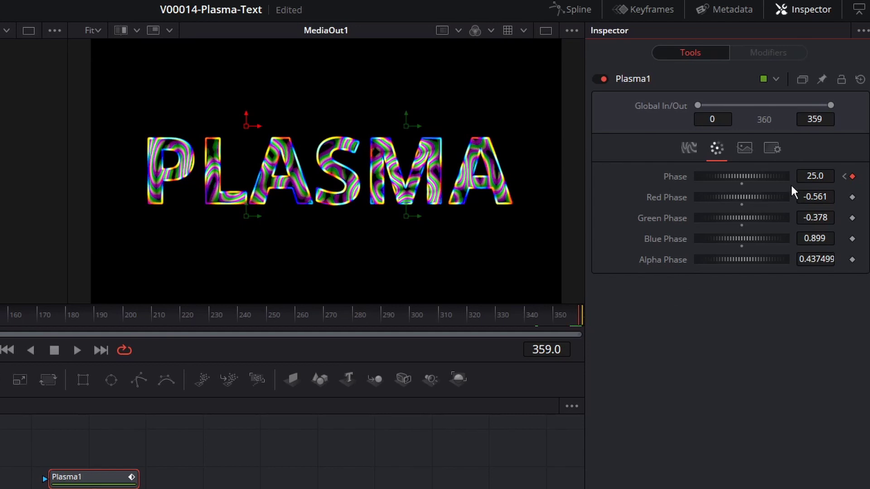
pyautogui.click(816, 177)
pyautogui.write('5')
pyautogui.press('Return')
pyautogui.press('space')
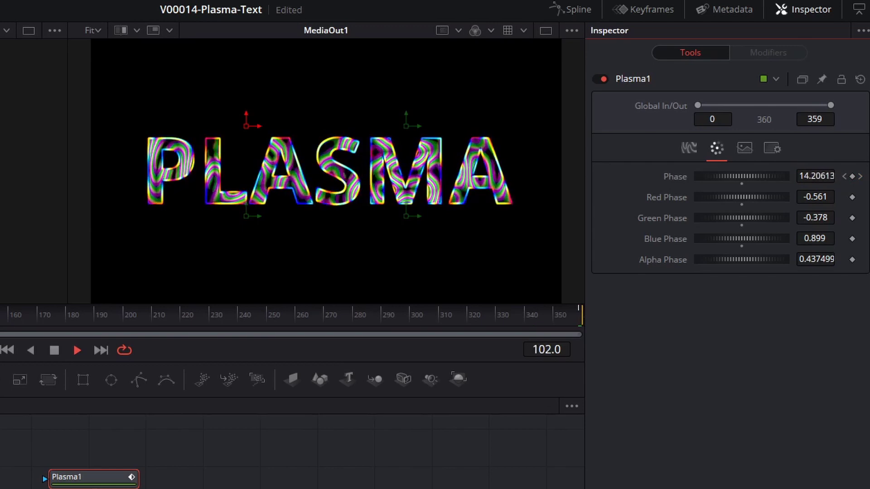
pyautogui.press('space')
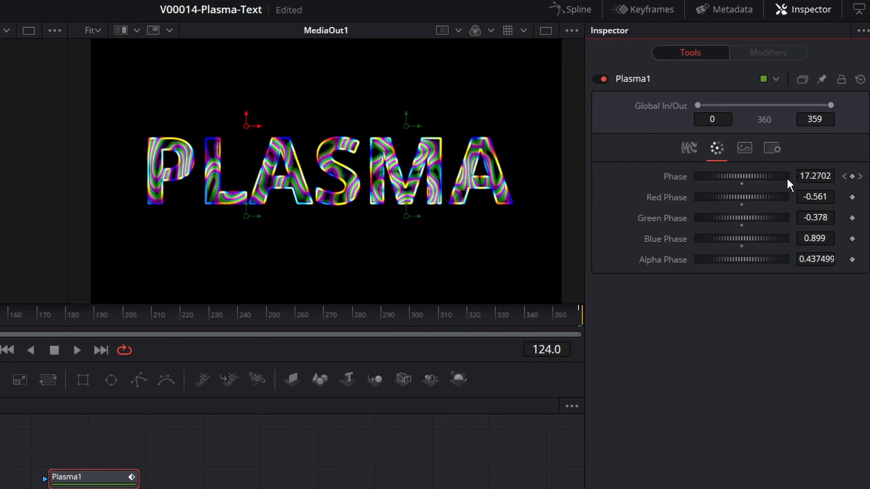
# Step: Lower the Phase value to 10 and preview the slower plasma
pyautogui.click(806, 175)
pyautogui.hotkey('ctrl', 'a')
pyautogui.write('10')
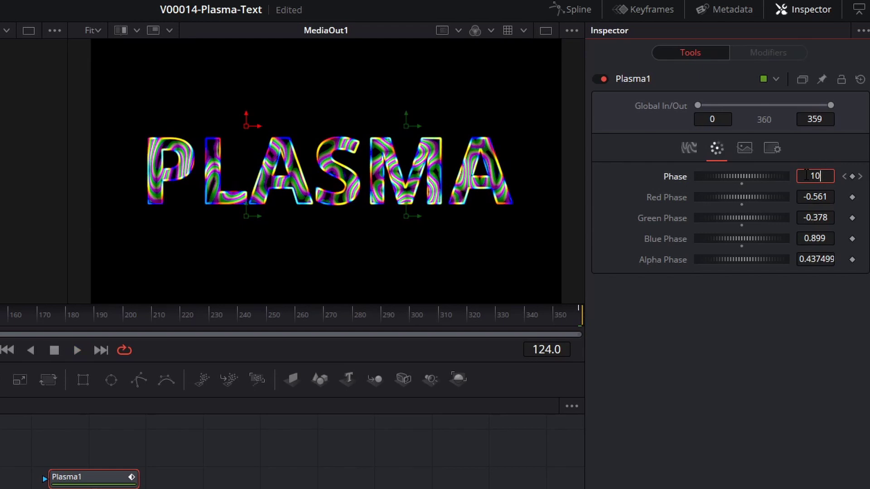
pyautogui.press('Return')
pyautogui.press('space')
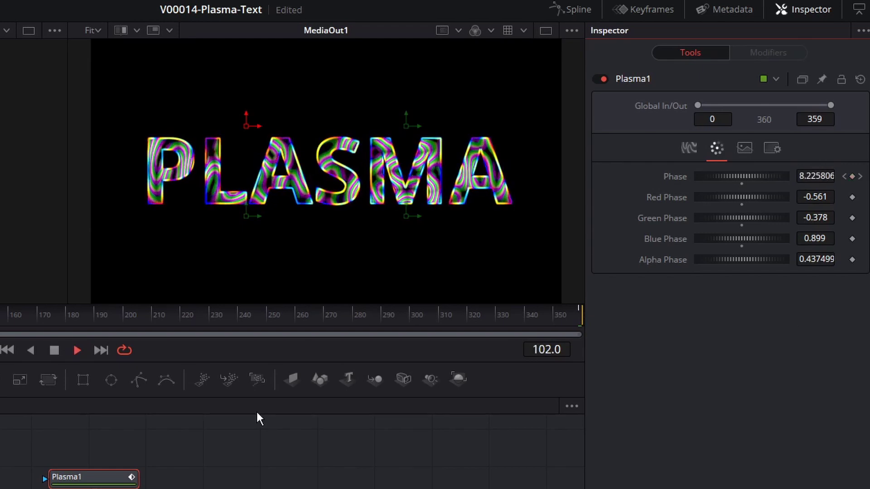
pyautogui.press('space')
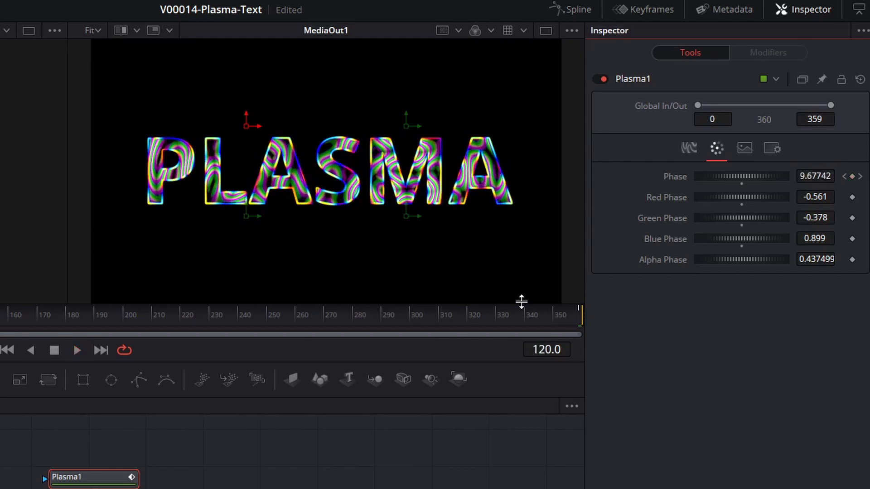
# Step: Go to the final frame, confirm the last Phase keyframe at 10, and play back
pyautogui.moveTo(521, 302); pyautogui.dragTo(521, 305)
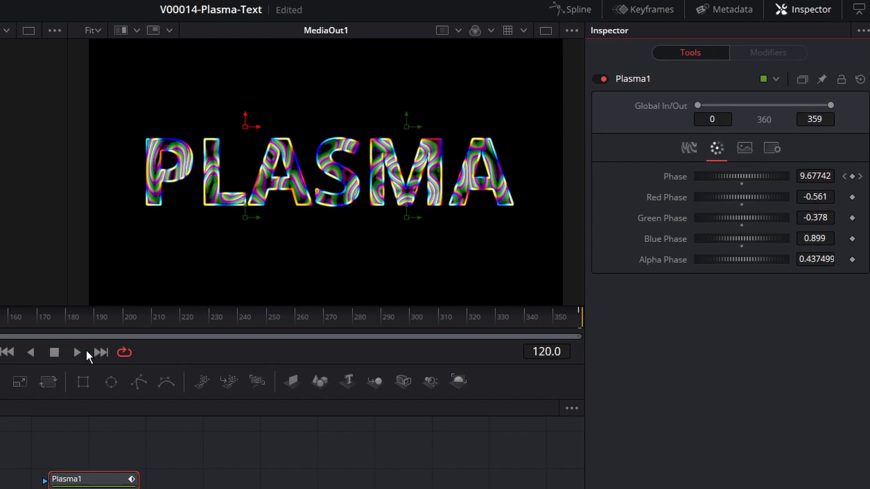
pyautogui.moveTo(190, 341); pyautogui.dragTo(594, 322)
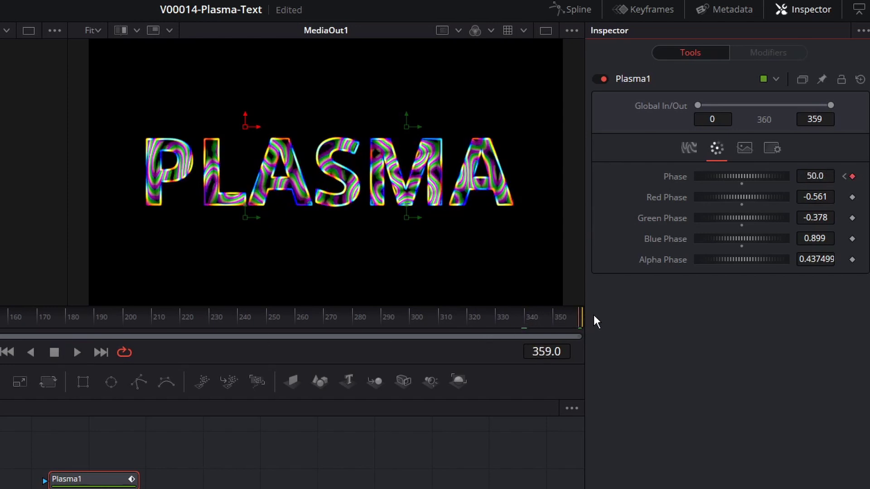
pyautogui.click(825, 175)
pyautogui.write('18384')
pyautogui.press('Return')
pyautogui.press('space')
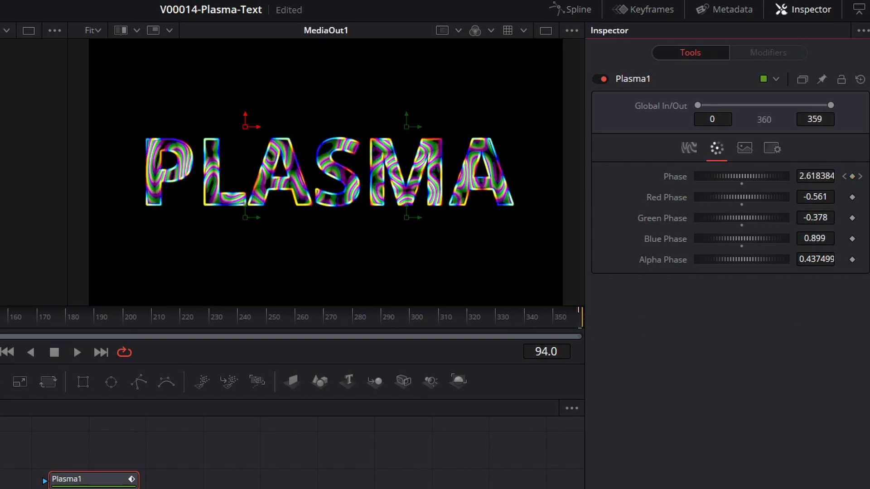